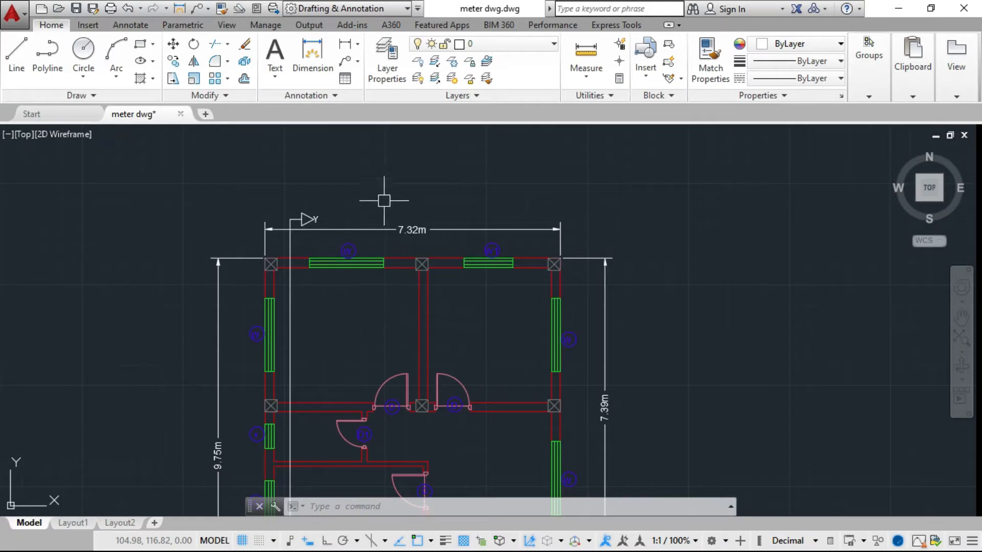
- Examine the floor plan's overall dimensions in metres along its top and left sides
{"action": "scroll", "coordinate": [322, 230], "scroll_direction": "up", "scroll_amount": 4}
{"action": "scroll", "coordinate": [623, 226], "scroll_direction": "up", "scroll_amount": 4}
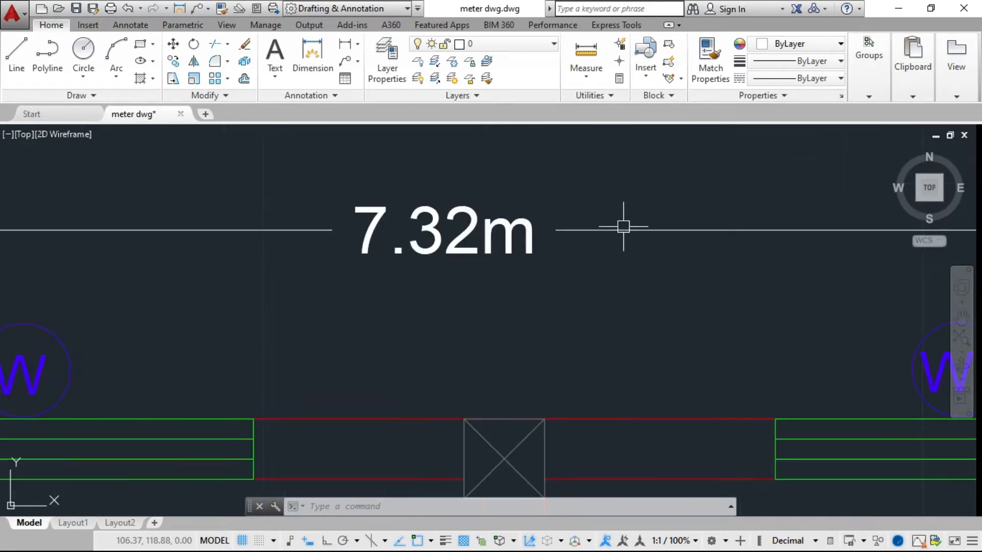
{"action": "scroll", "coordinate": [495, 210], "scroll_direction": "down", "scroll_amount": 3}
{"action": "scroll", "coordinate": [394, 208], "scroll_direction": "up", "scroll_amount": 4}
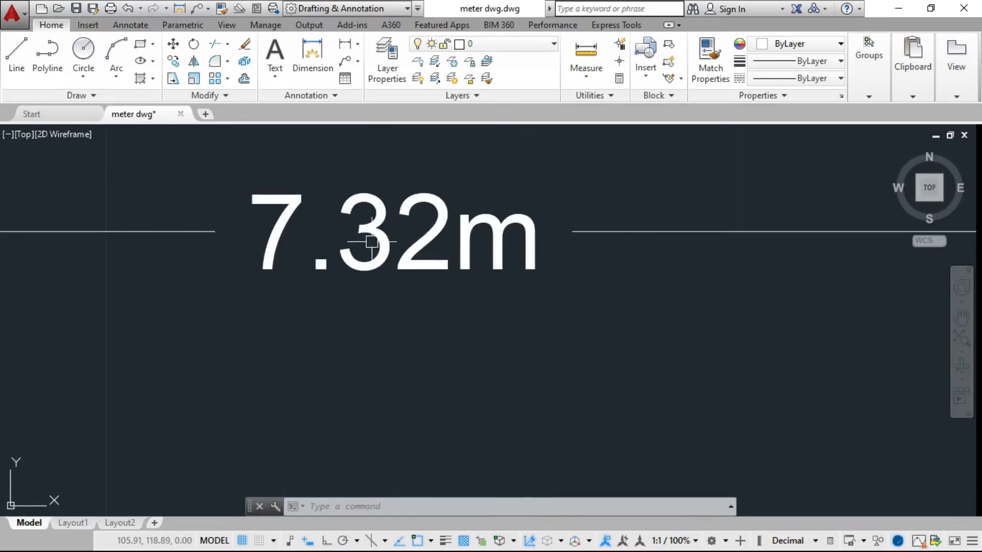
{"action": "scroll", "coordinate": [307, 175], "scroll_direction": "down", "scroll_amount": 8}
{"action": "scroll", "coordinate": [438, 271], "scroll_direction": "down", "scroll_amount": 3}
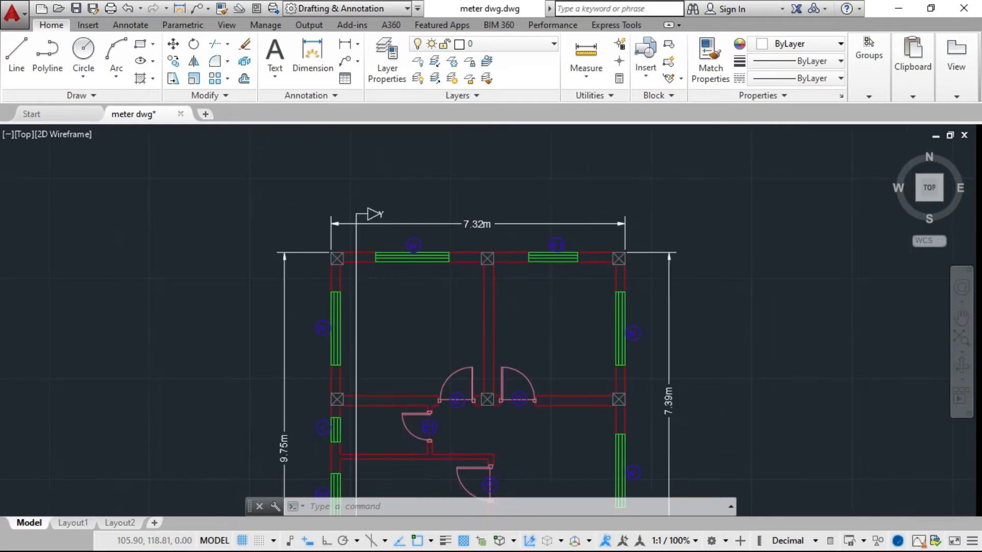
{"action": "scroll", "coordinate": [318, 417], "scroll_direction": "down", "scroll_amount": 5}
{"action": "scroll", "coordinate": [318, 362], "scroll_direction": "up", "scroll_amount": 15}
{"action": "scroll", "coordinate": [276, 328], "scroll_direction": "down", "scroll_amount": 6}
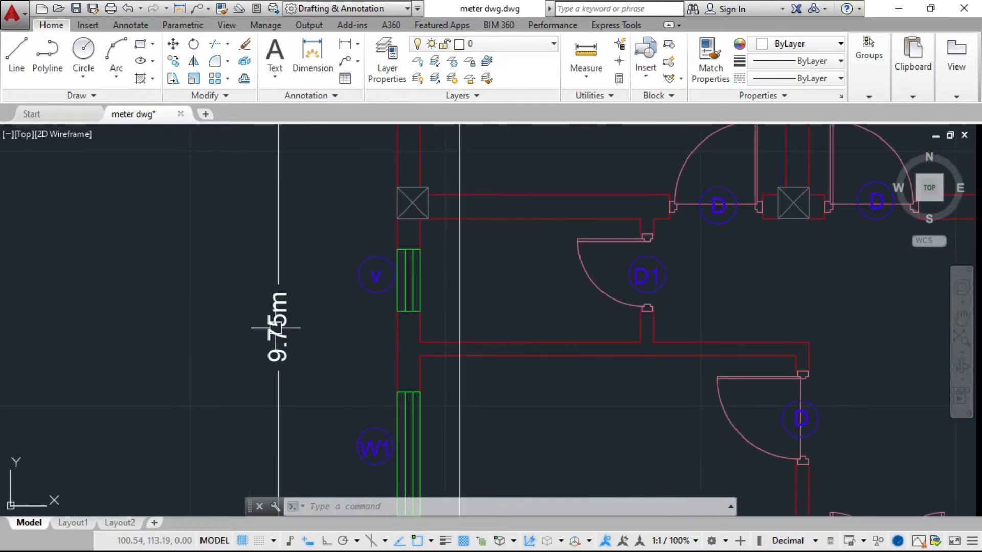
{"action": "scroll", "coordinate": [339, 335], "scroll_direction": "down", "scroll_amount": 7}
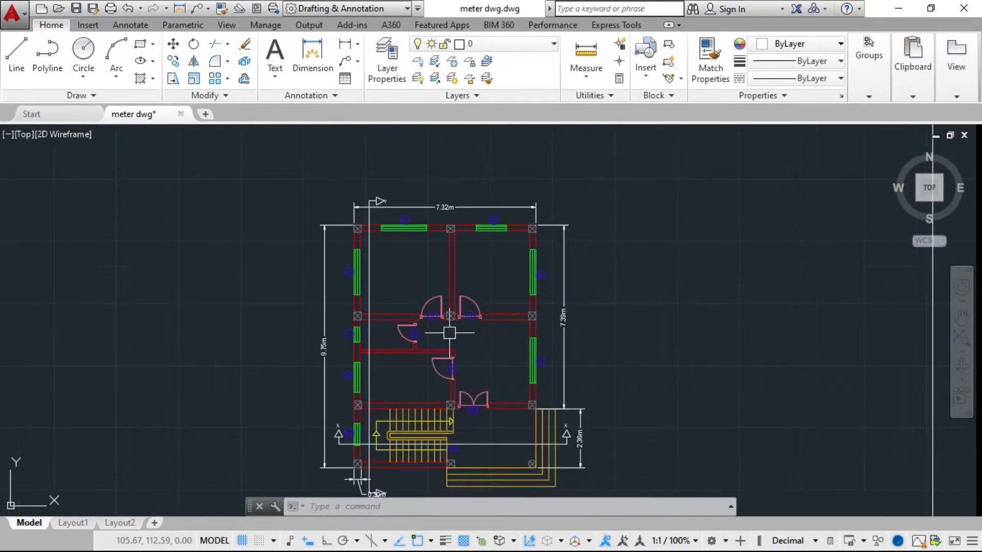
{"action": "scroll", "coordinate": [448, 204], "scroll_direction": "up", "scroll_amount": 6}
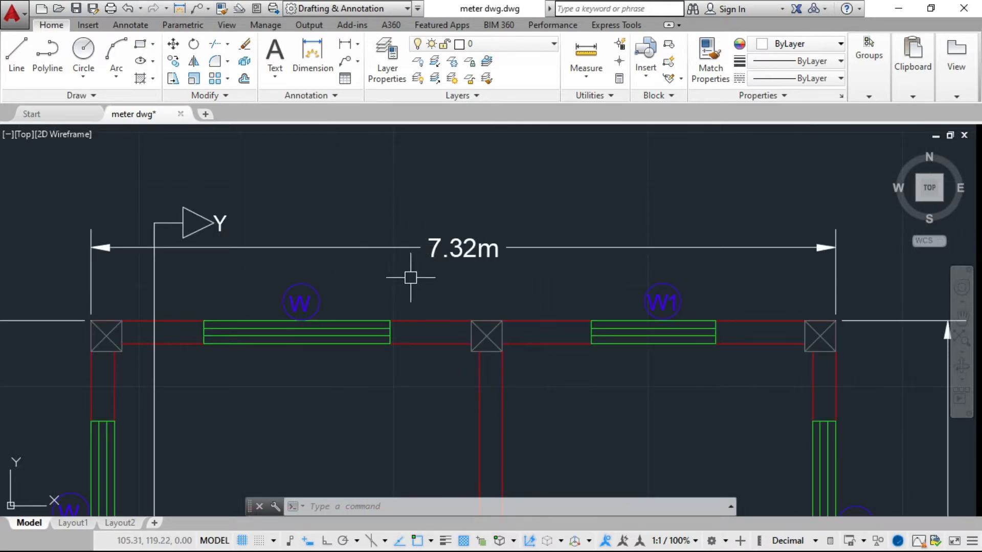
{"action": "scroll", "coordinate": [410, 278], "scroll_direction": "down", "scroll_amount": 2}
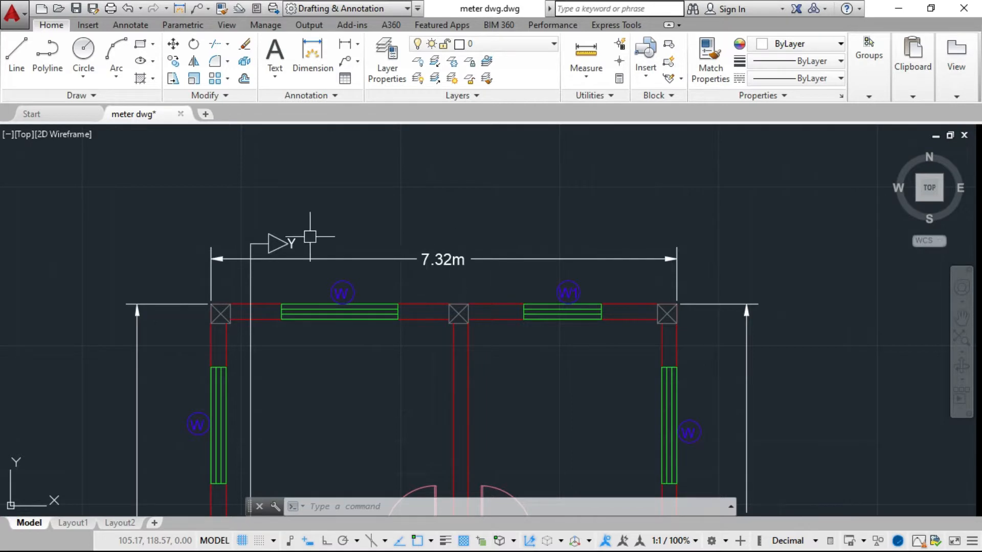
{"action": "scroll", "coordinate": [351, 281], "scroll_direction": "down", "scroll_amount": 5}
{"action": "scroll", "coordinate": [351, 228], "scroll_direction": "up", "scroll_amount": 3}
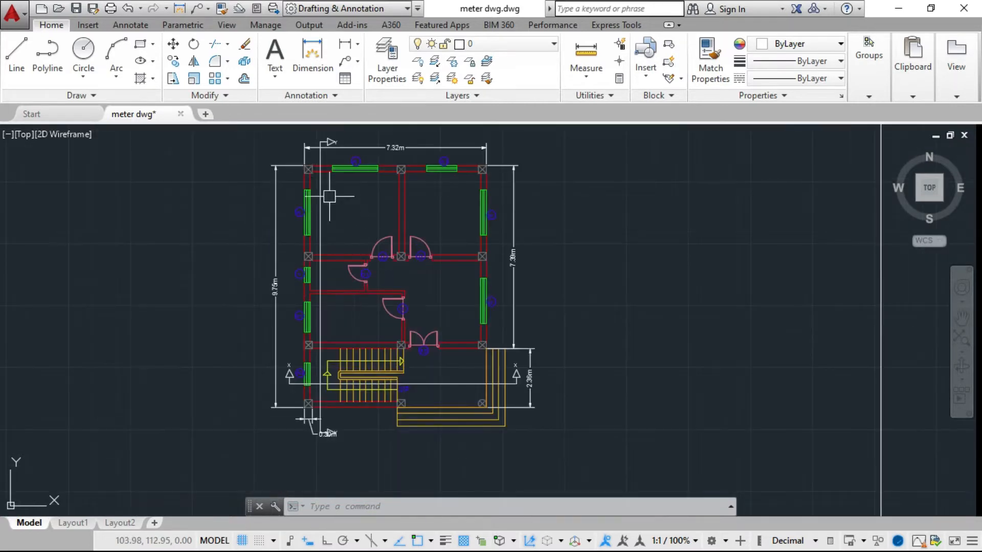
{"action": "scroll", "coordinate": [329, 195], "scroll_direction": "down", "scroll_amount": 1}
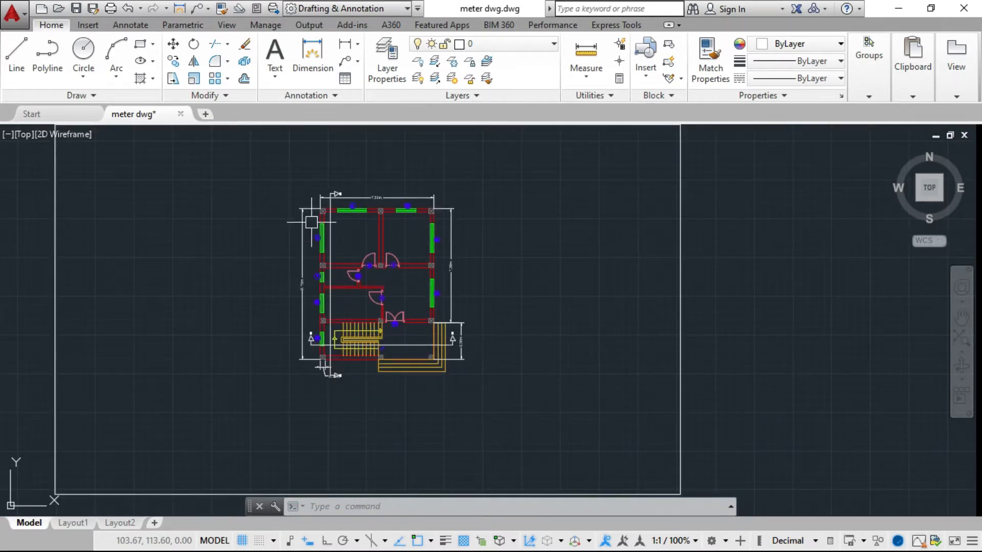
- Save the meter dwg drawing and close it
{"action": "key", "text": "ctrl+s"}
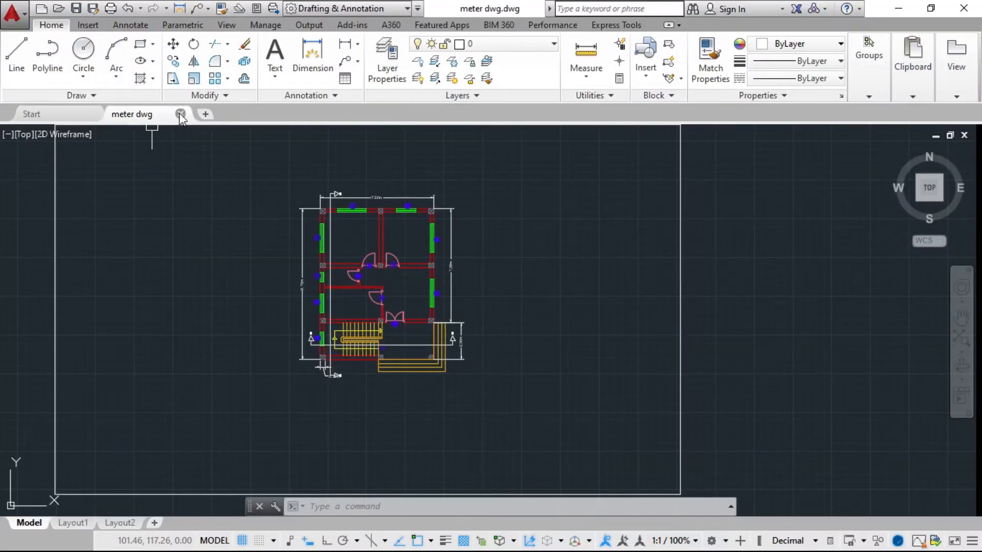
{"action": "left_click", "coordinate": [180, 114]}
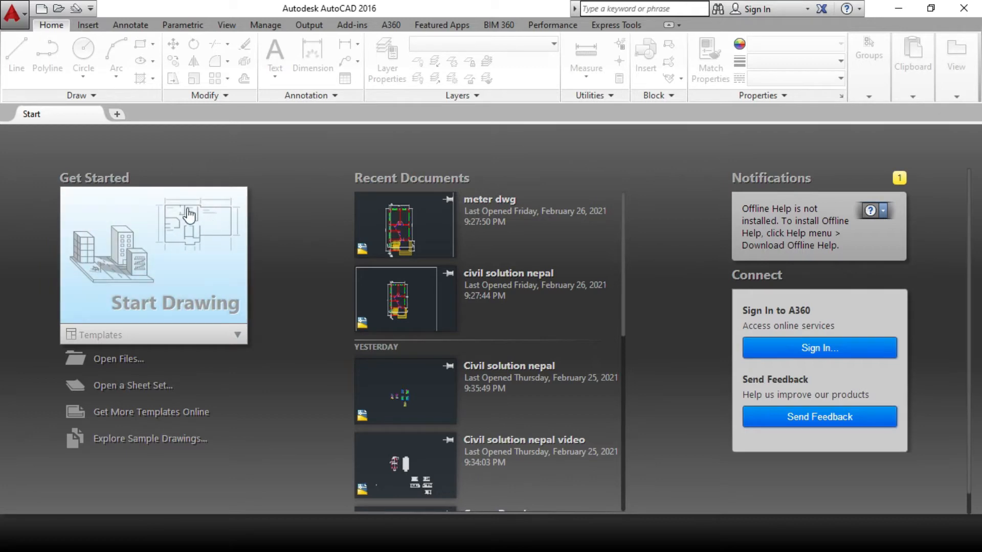
- Switch to the desktop and locate the saved meter dwg file in the AutoCAD folder
{"action": "left_click", "coordinate": [898, 14]}
{"action": "right_click", "coordinate": [780, 14]}
{"action": "left_click", "coordinate": [800, 77]}
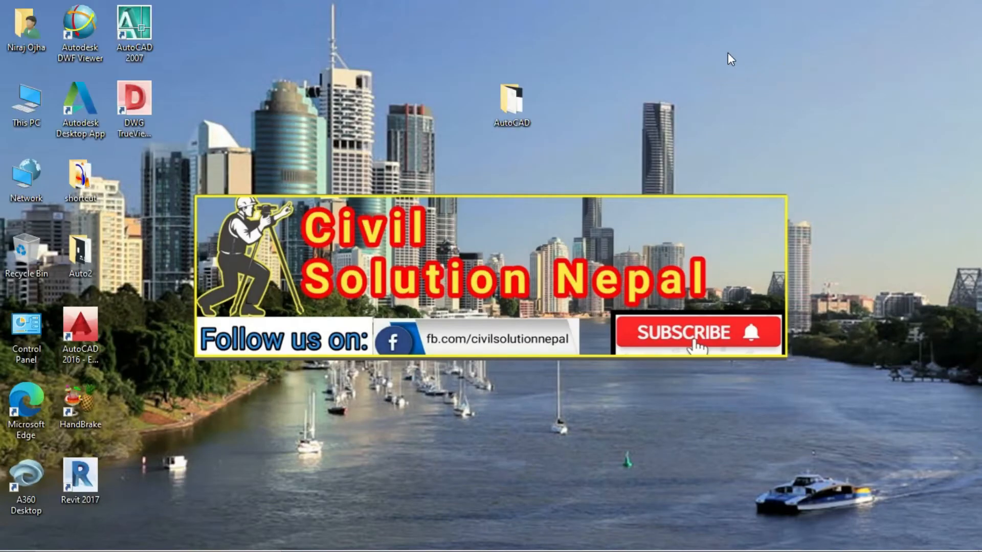
{"action": "right_click", "coordinate": [727, 54]}
{"action": "left_click", "coordinate": [759, 118]}
{"action": "double_click", "coordinate": [520, 106]}
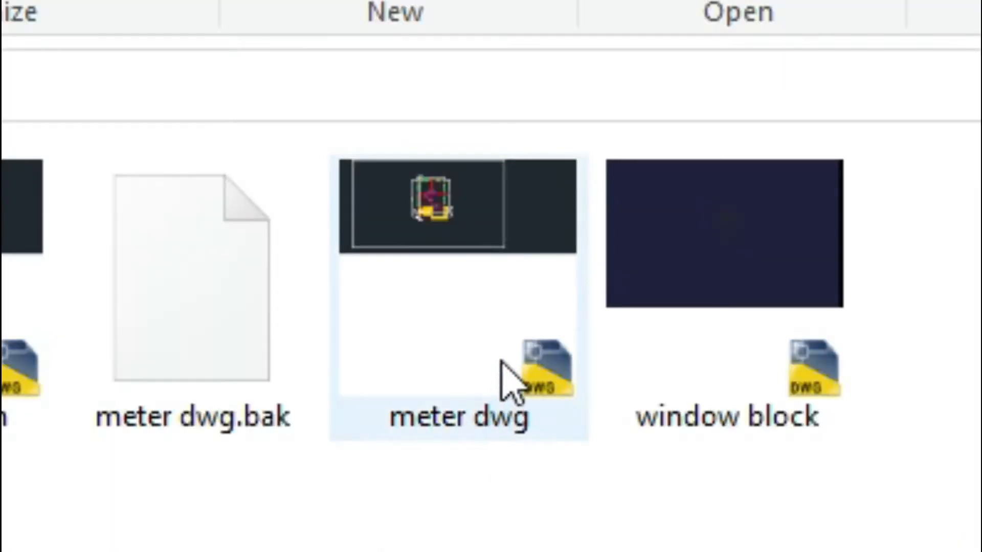
{"action": "double_click", "coordinate": [408, 193]}
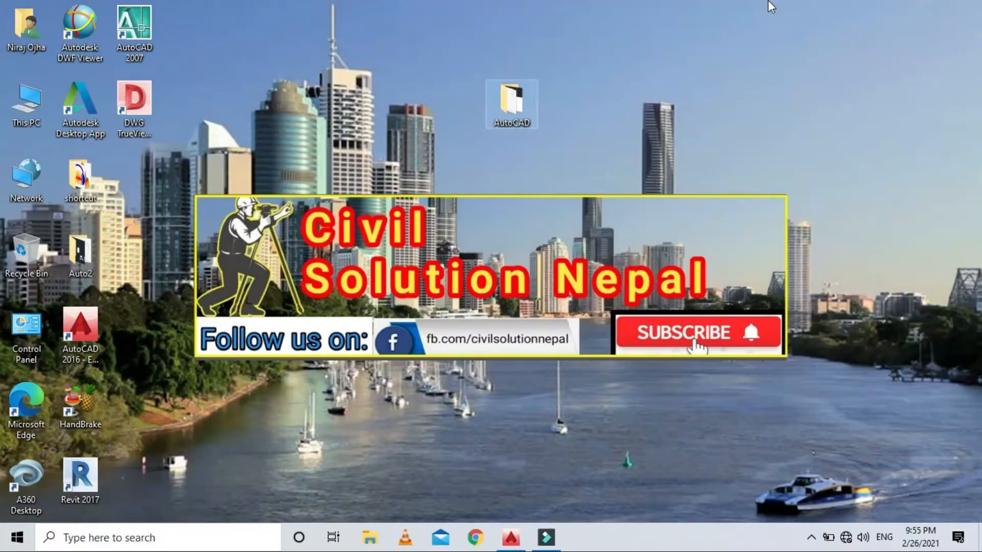
{"action": "right_click", "coordinate": [769, 6]}
{"action": "left_click", "coordinate": [792, 59]}
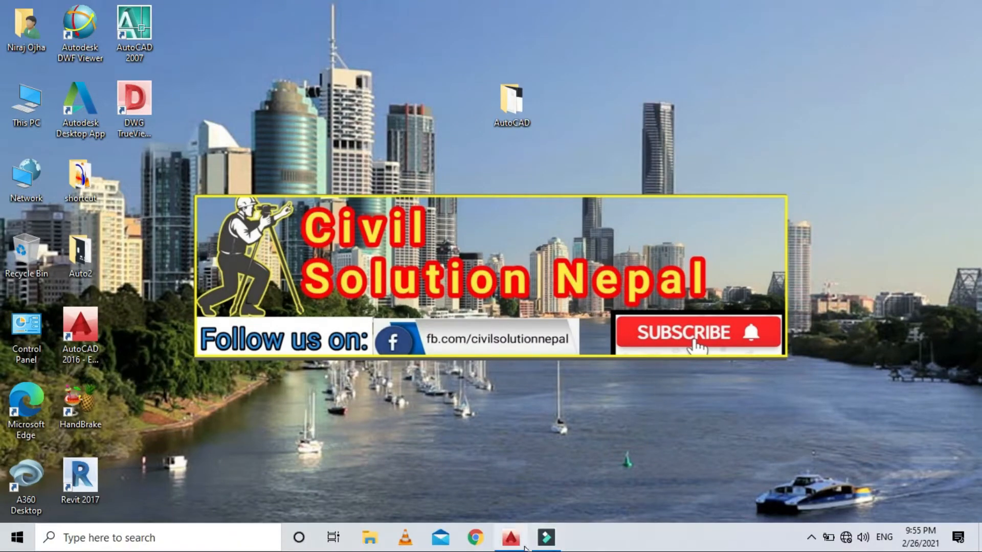
- Switch back to AutoCAD and start a new blank drawing
{"action": "left_click", "coordinate": [513, 538]}
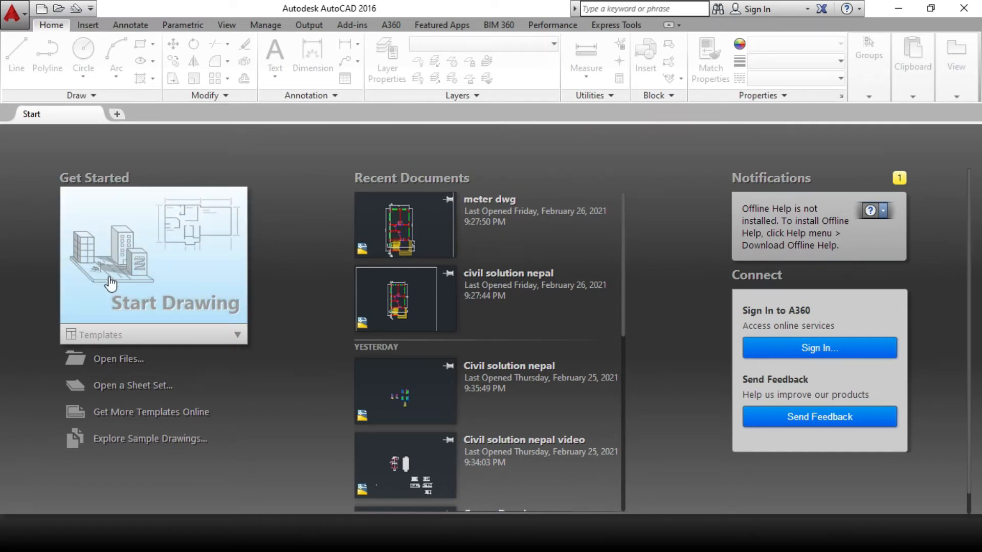
{"action": "left_click", "coordinate": [154, 251]}
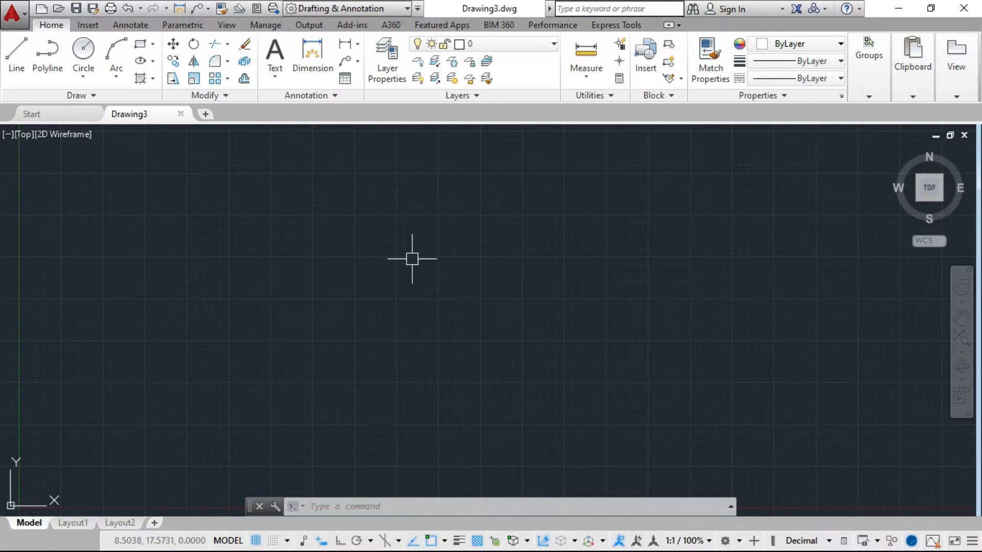
- Set the drawing's length units to Engineering with a precision of 0'-0.0"
{"action": "type", "text": "un"}
{"action": "key", "text": "Return"}
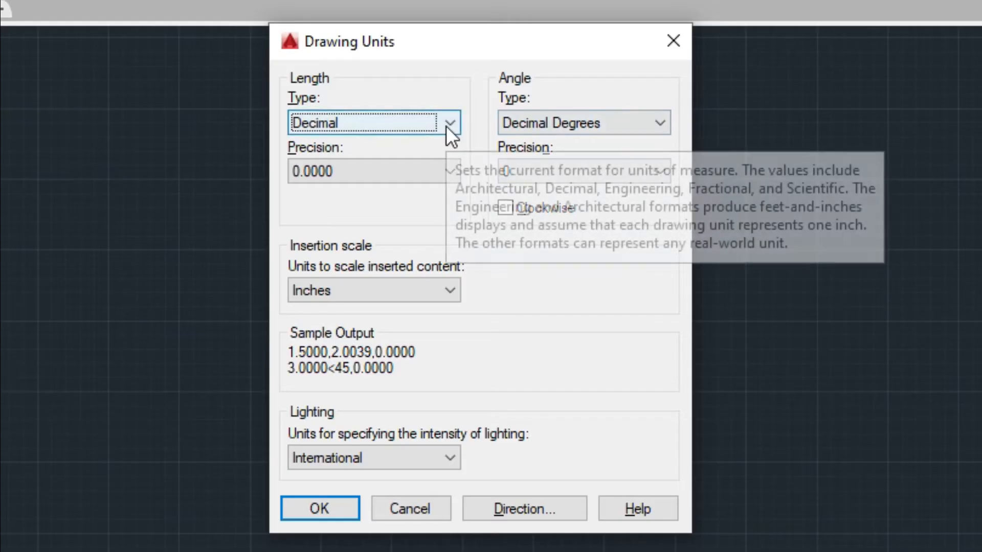
{"action": "left_click", "coordinate": [470, 181]}
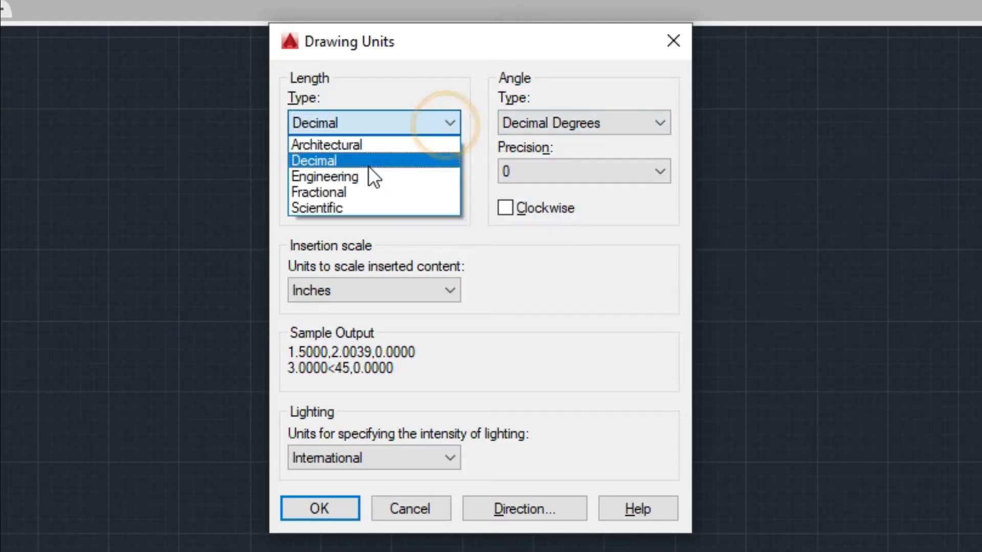
{"action": "left_click", "coordinate": [356, 176]}
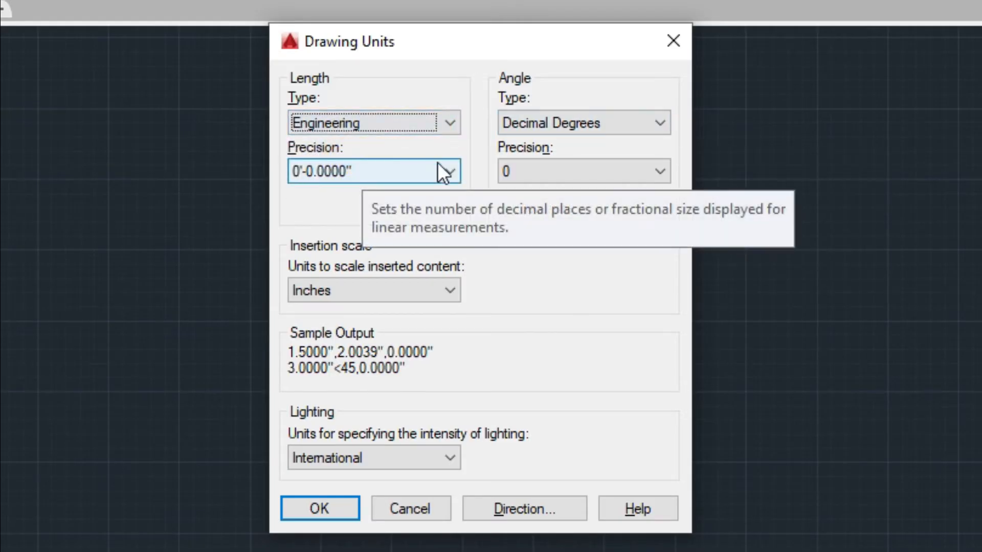
{"action": "left_click", "coordinate": [439, 169]}
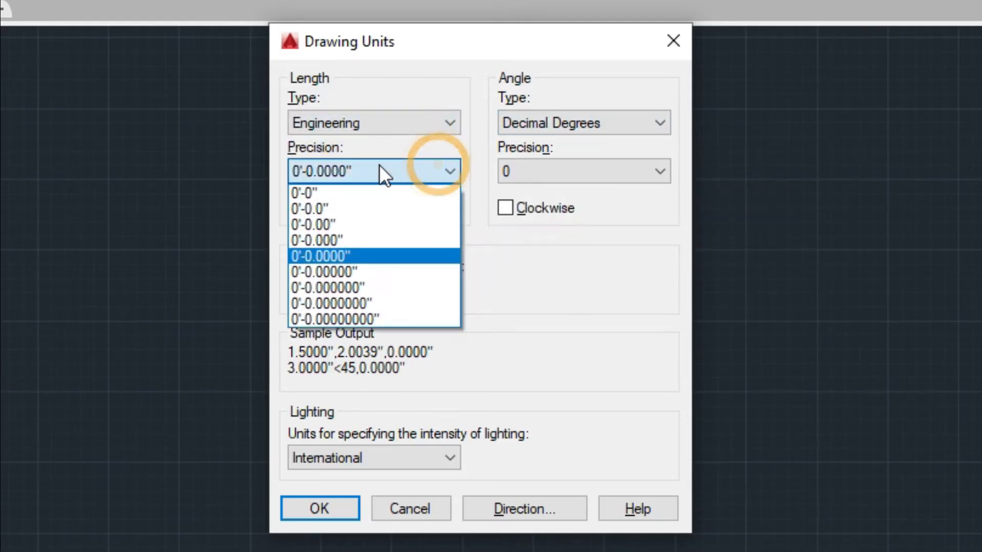
{"action": "left_click", "coordinate": [342, 210]}
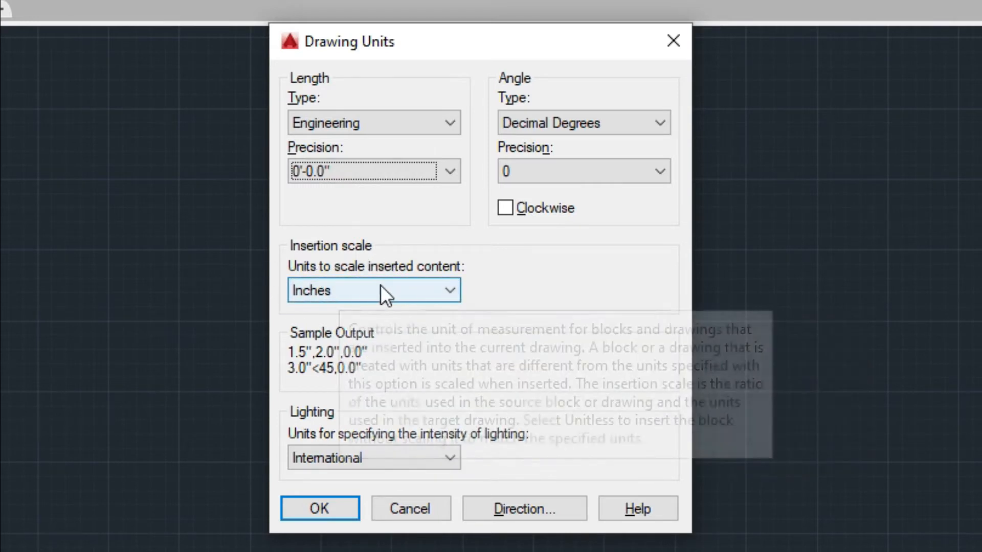
{"action": "mouse_move", "coordinate": [361, 293]}
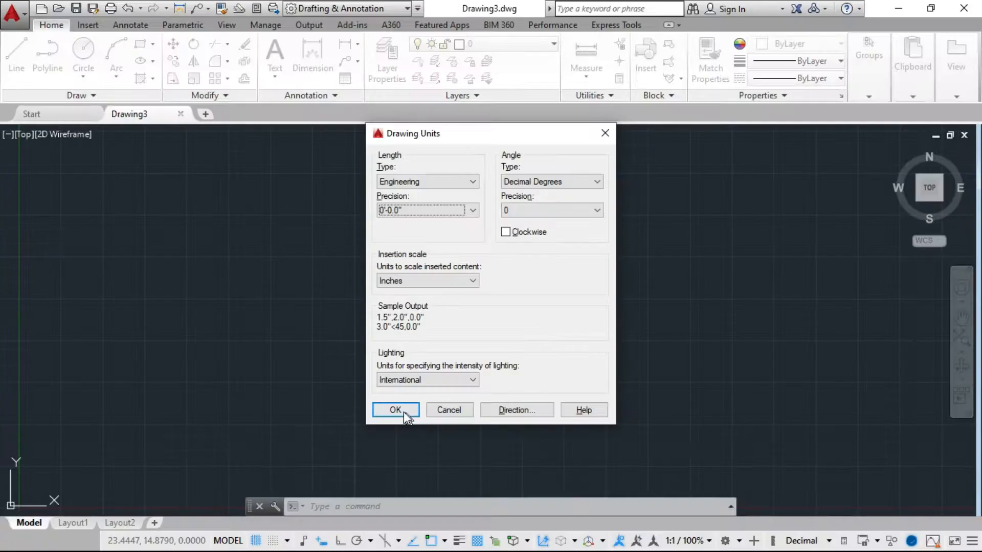
{"action": "left_click", "coordinate": [335, 508]}
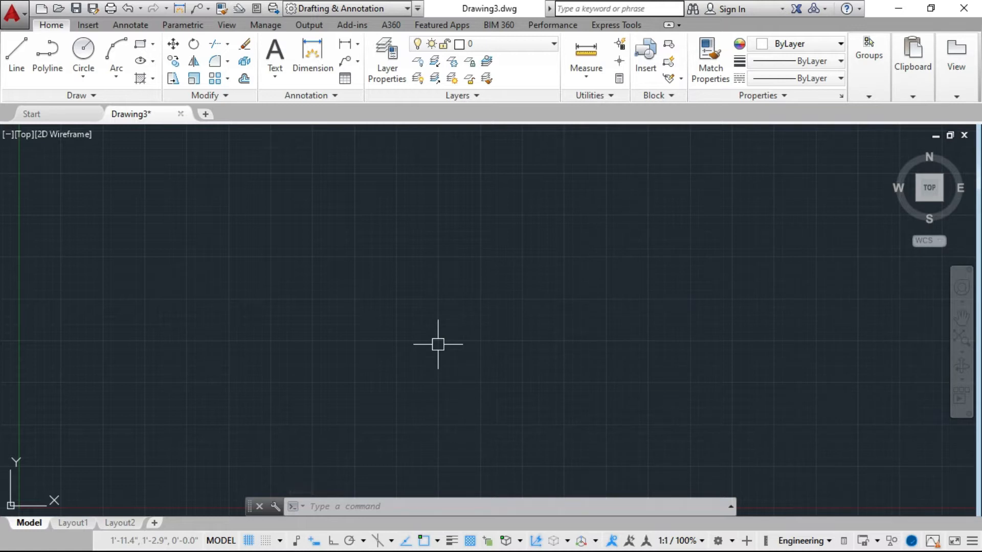
- Insert the meter dwg file from the desktop's AutoCAD folder as an exploded block at scale 1.0, picking the insertion point near the origin
{"action": "key", "text": "Return"}
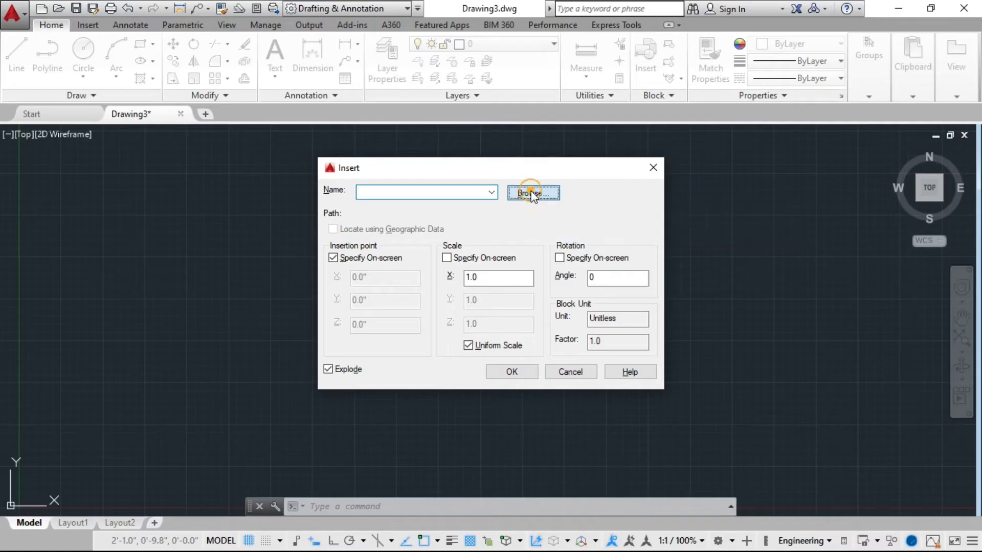
{"action": "left_click", "coordinate": [611, 90]}
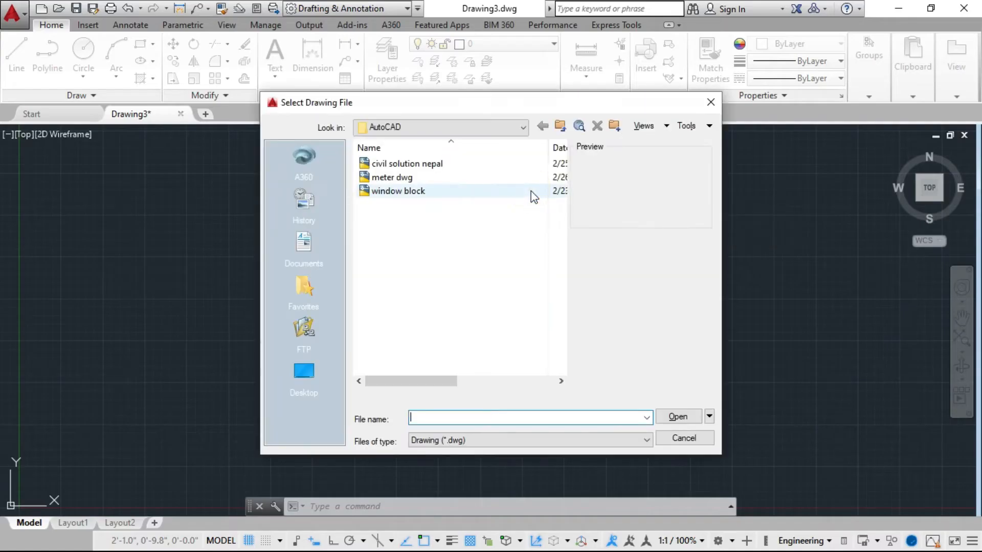
{"action": "left_click", "coordinate": [302, 390]}
{"action": "double_click", "coordinate": [399, 243]}
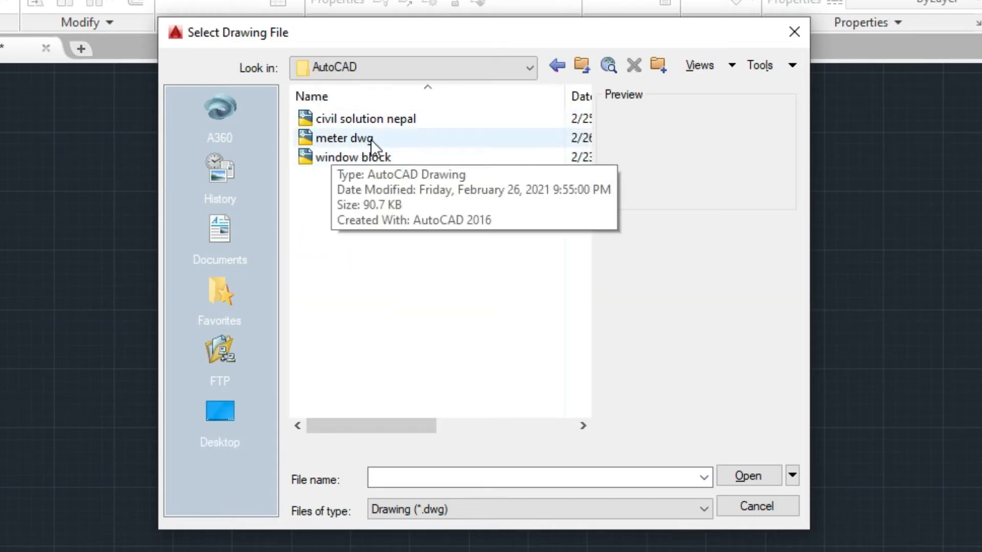
{"action": "left_click", "coordinate": [350, 143]}
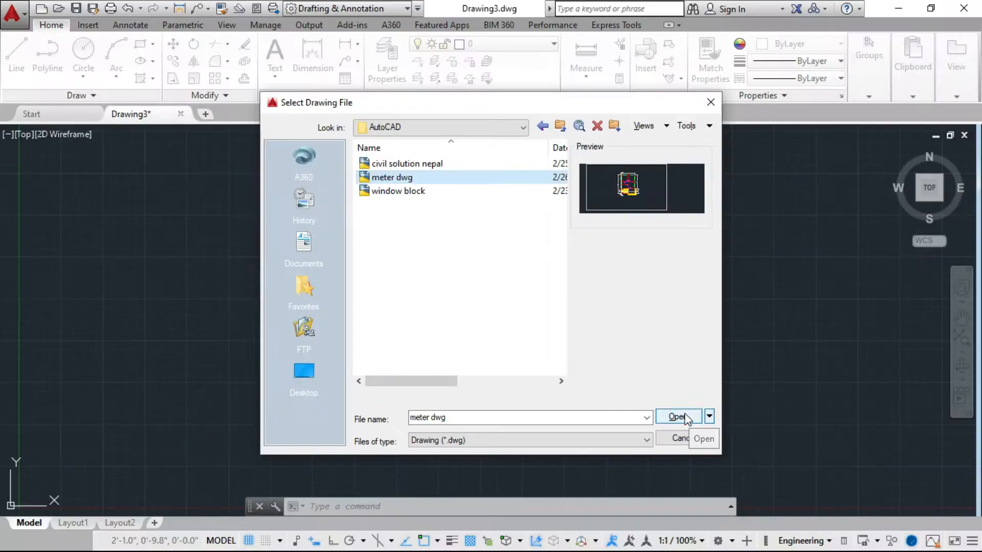
{"action": "left_click", "coordinate": [756, 475]}
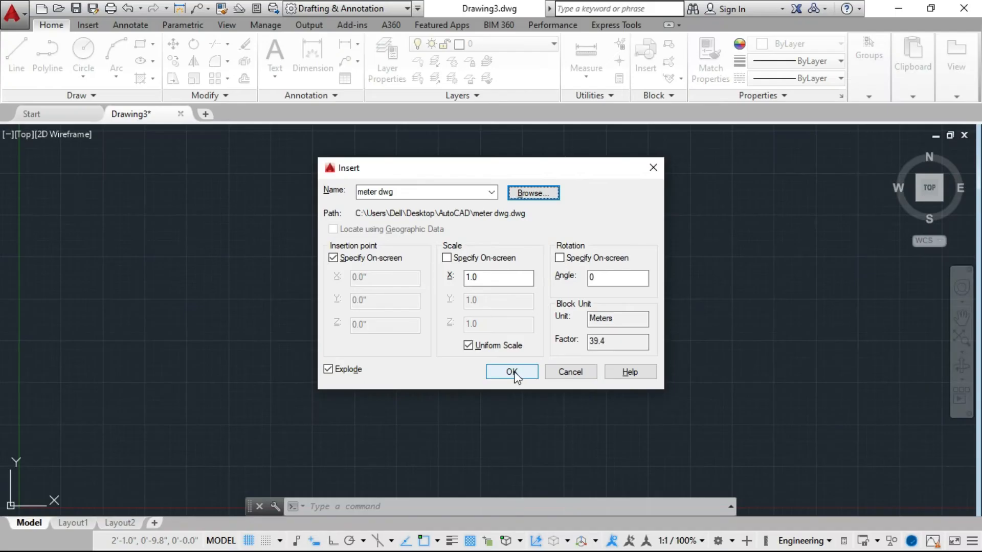
{"action": "left_click", "coordinate": [512, 373]}
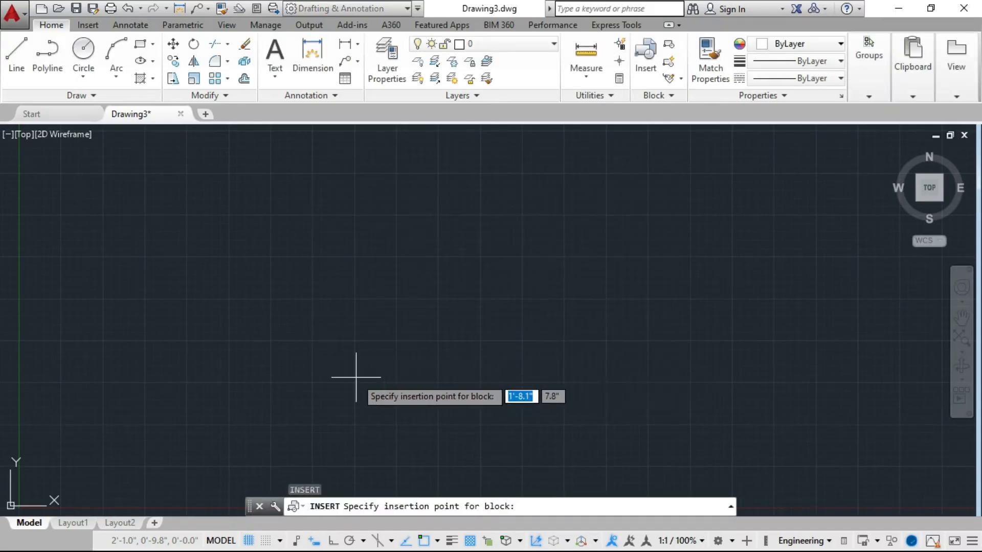
{"action": "left_click", "coordinate": [163, 446]}
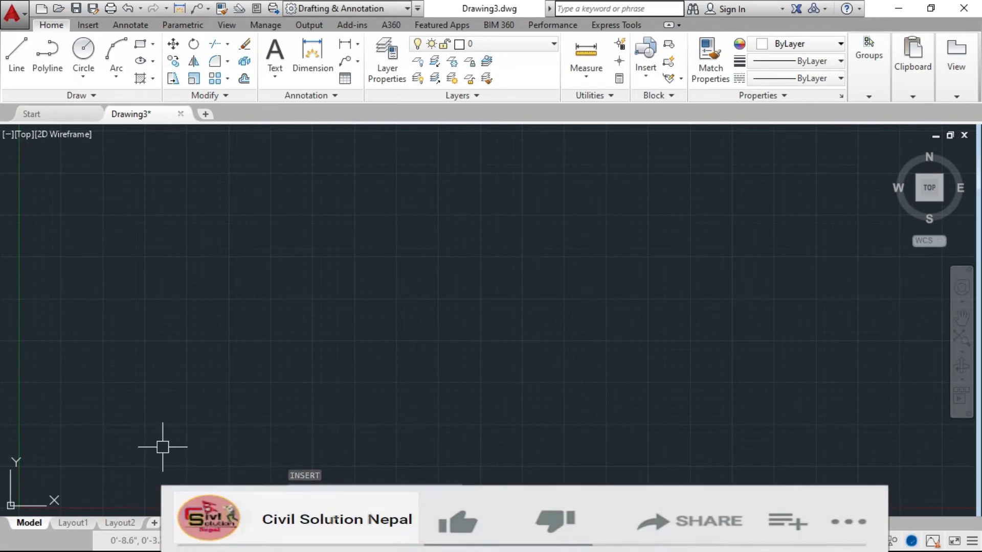
- Locate the inserted floor plan and examine the text of its top overall dimension
{"action": "scroll", "coordinate": [174, 422], "scroll_direction": "down", "scroll_amount": 4}
{"action": "scroll", "coordinate": [171, 425], "scroll_direction": "down", "scroll_amount": 10}
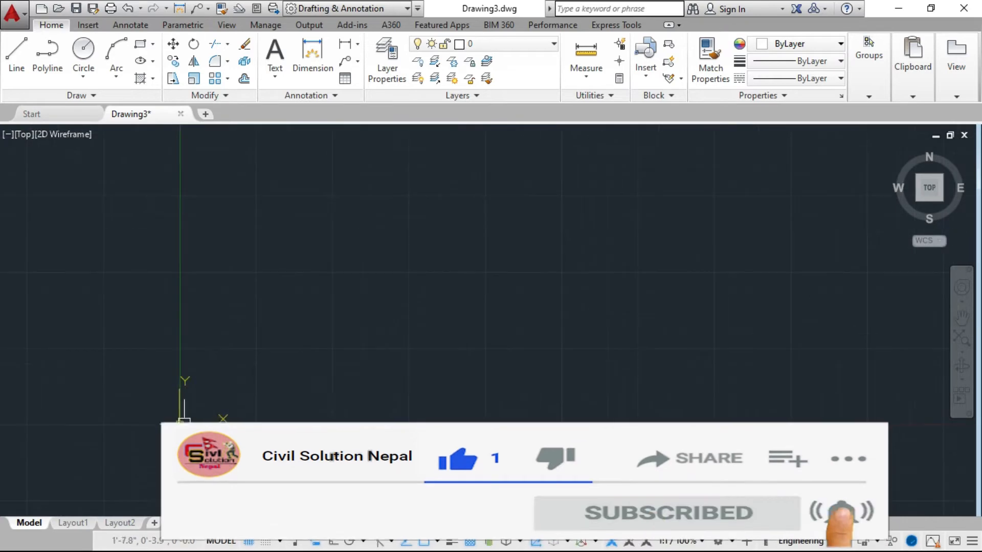
{"action": "scroll", "coordinate": [291, 401], "scroll_direction": "down", "scroll_amount": 6}
{"action": "scroll", "coordinate": [451, 226], "scroll_direction": "up", "scroll_amount": 8}
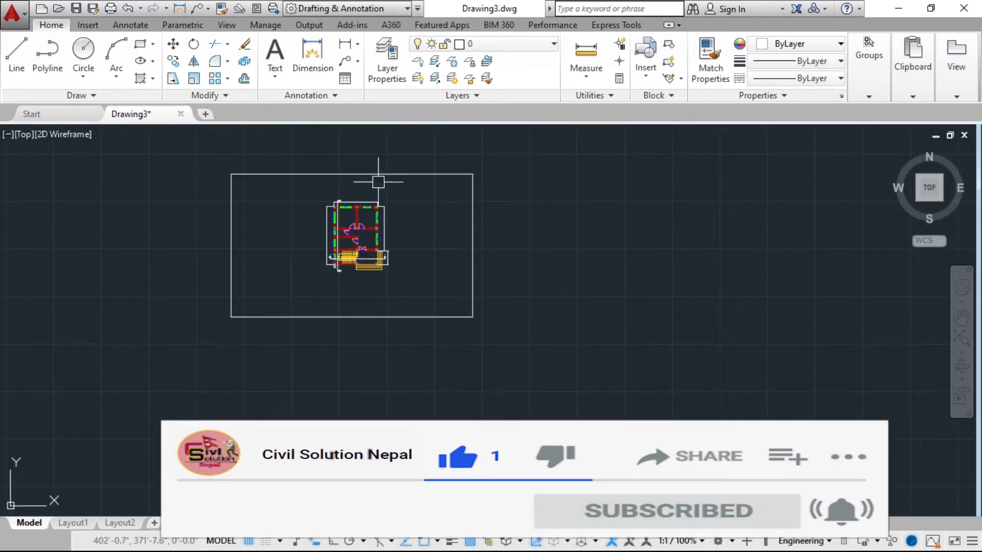
{"action": "scroll", "coordinate": [381, 273], "scroll_direction": "down", "scroll_amount": 5}
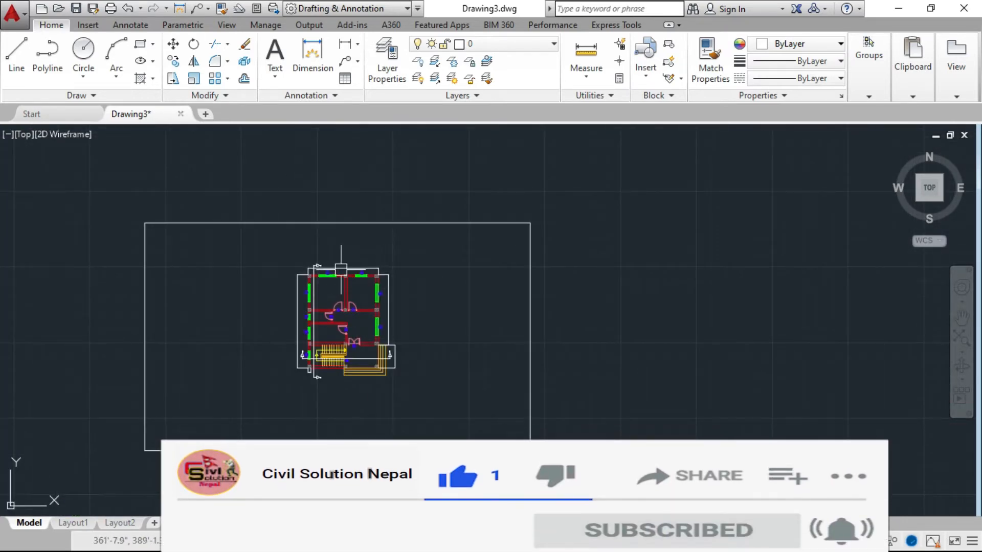
{"action": "scroll", "coordinate": [344, 259], "scroll_direction": "up", "scroll_amount": 10}
{"action": "scroll", "coordinate": [343, 258], "scroll_direction": "up", "scroll_amount": 10}
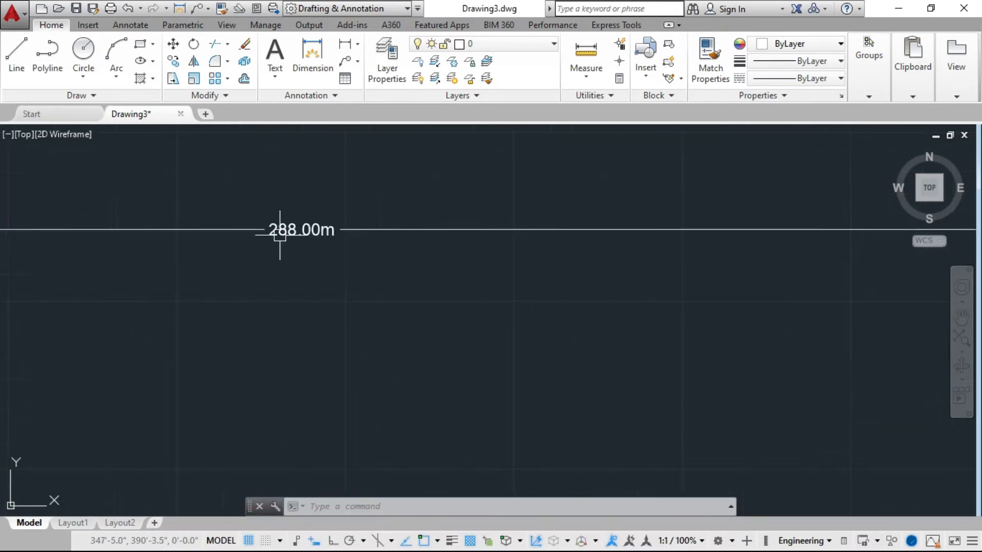
- Examine the texts of the floor plan's top and left overall dimensions
{"action": "scroll", "coordinate": [310, 226], "scroll_direction": "down", "scroll_amount": 3}
{"action": "scroll", "coordinate": [301, 226], "scroll_direction": "up", "scroll_amount": 5}
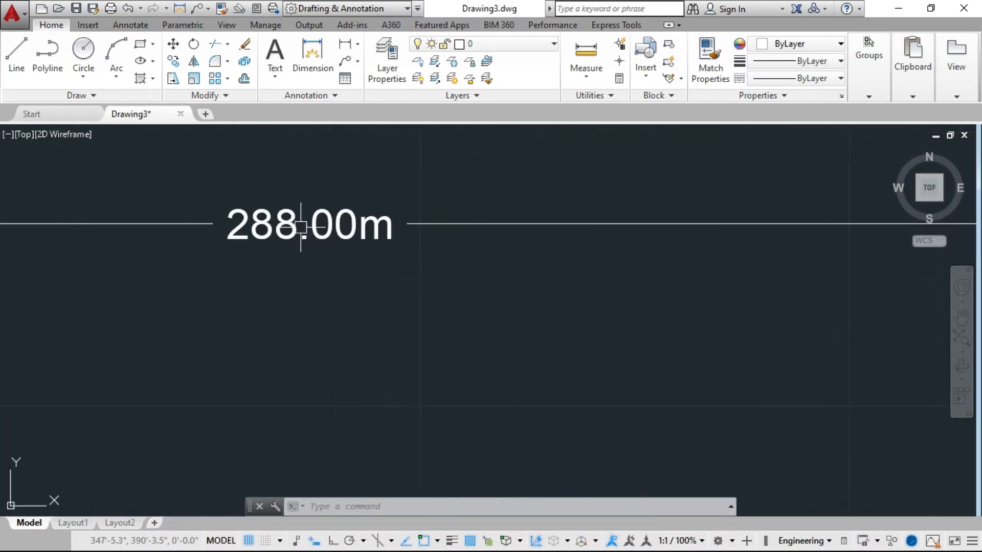
{"action": "scroll", "coordinate": [325, 235], "scroll_direction": "down", "scroll_amount": 8}
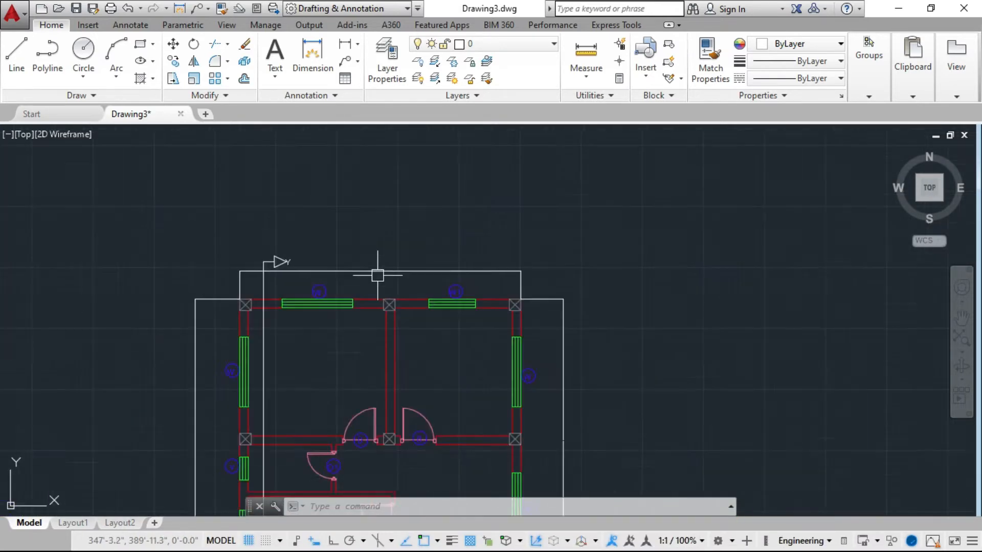
{"action": "scroll", "coordinate": [276, 388], "scroll_direction": "up", "scroll_amount": 10}
{"action": "scroll", "coordinate": [266, 287], "scroll_direction": "down", "scroll_amount": 5}
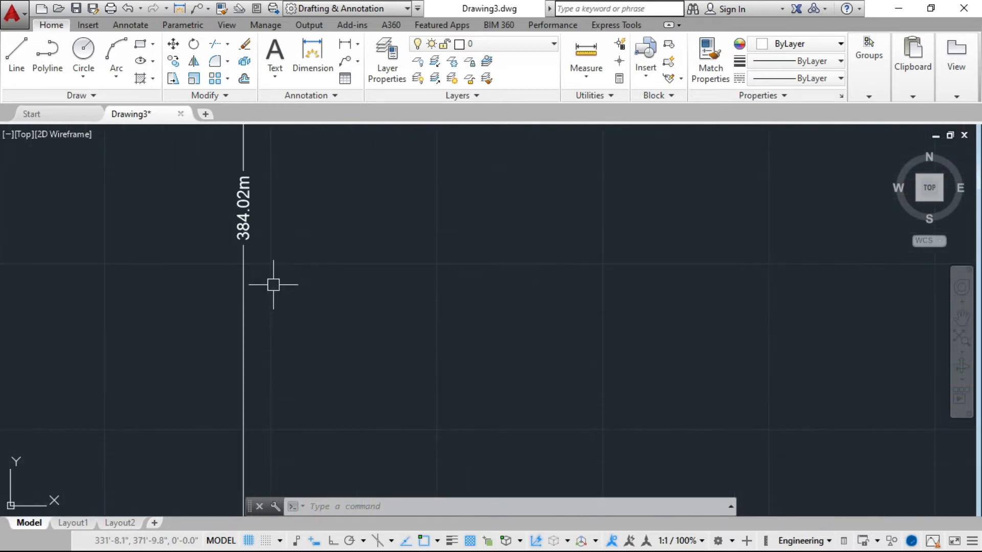
{"action": "scroll", "coordinate": [262, 277], "scroll_direction": "down", "scroll_amount": 8}
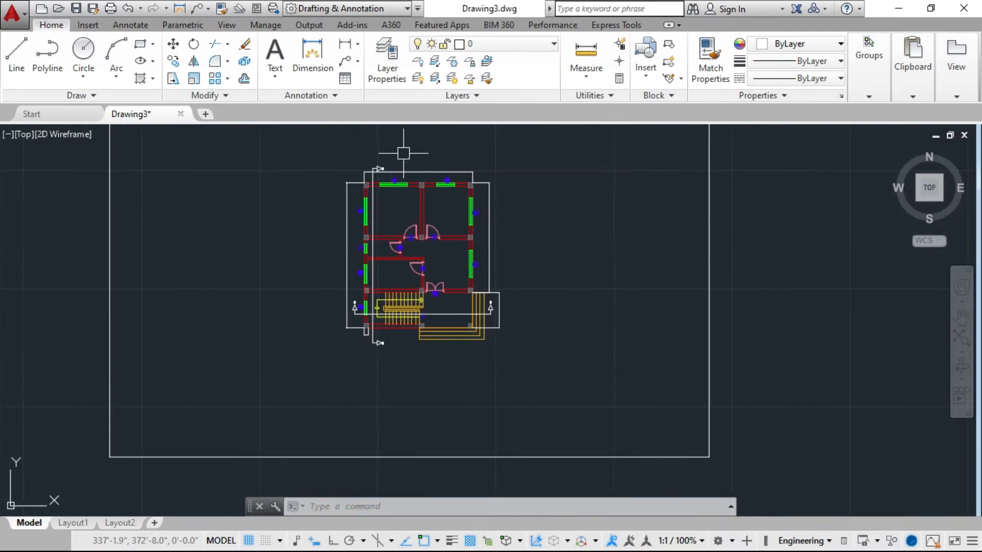
{"action": "scroll", "coordinate": [473, 195], "scroll_direction": "up", "scroll_amount": 4}
{"action": "scroll", "coordinate": [474, 196], "scroll_direction": "down", "scroll_amount": 3}
{"action": "scroll", "coordinate": [298, 218], "scroll_direction": "up", "scroll_amount": 1}
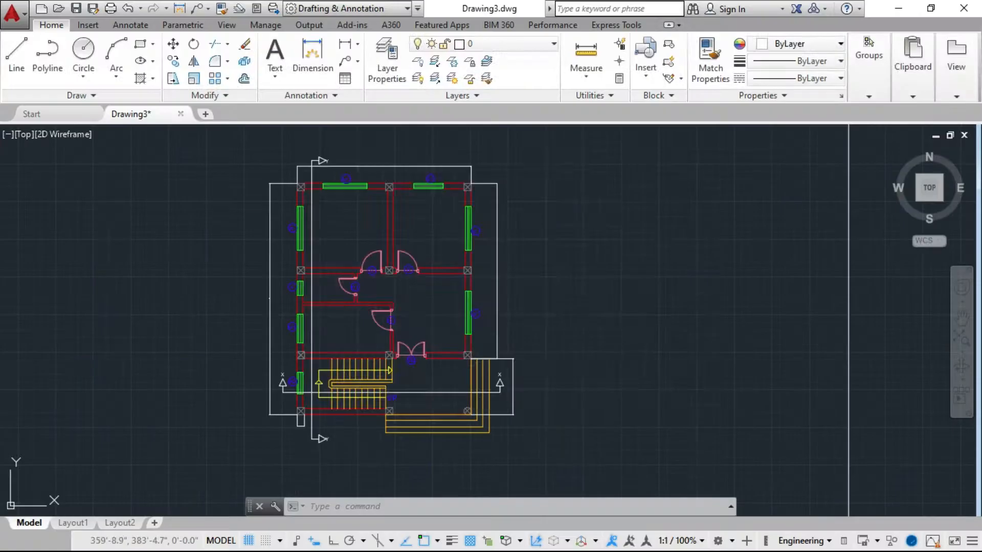
- Create a new dimension style named feet, based on Standard and used for all dimensions
{"action": "type", "text": "d"}
{"action": "key", "text": "Return"}
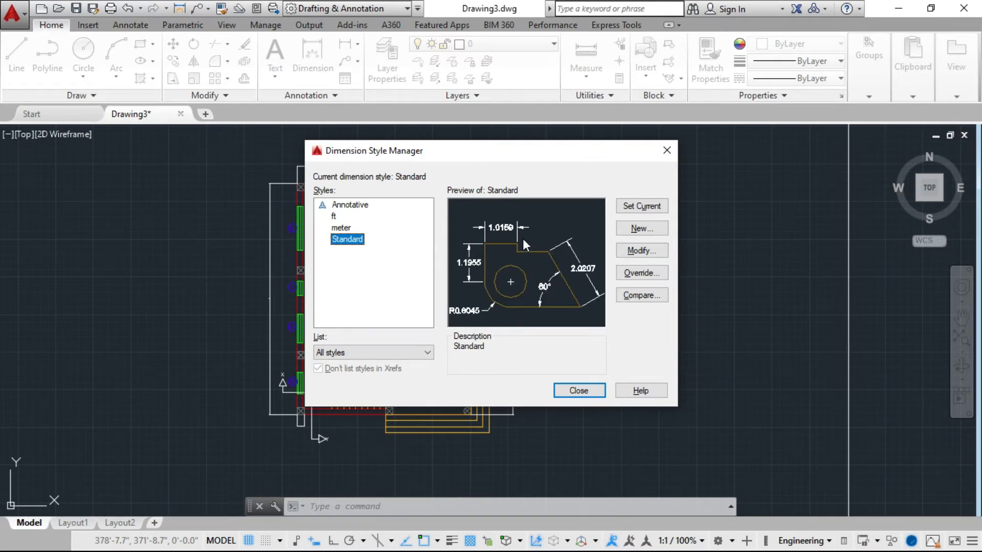
{"action": "left_click", "coordinate": [642, 228]}
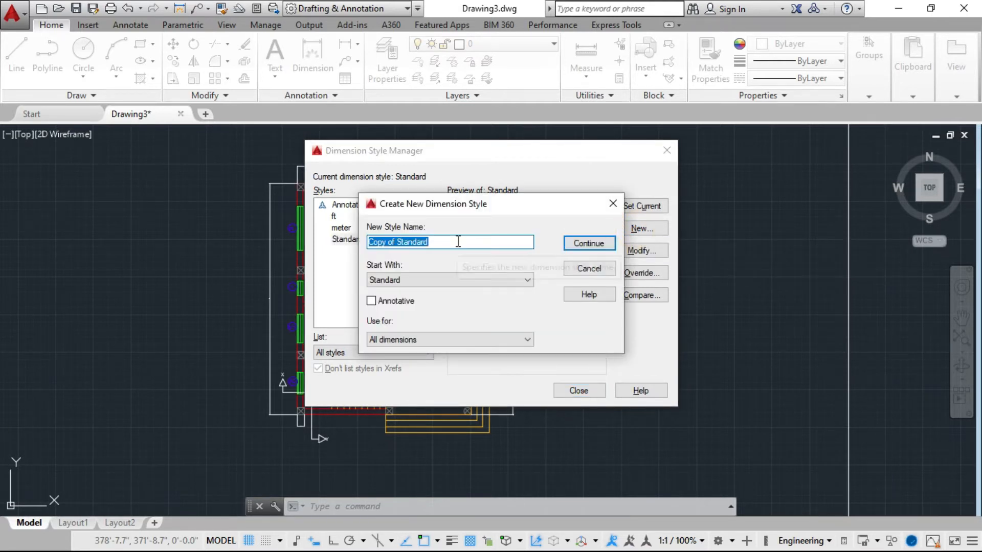
{"action": "key", "text": "BackSpace"}
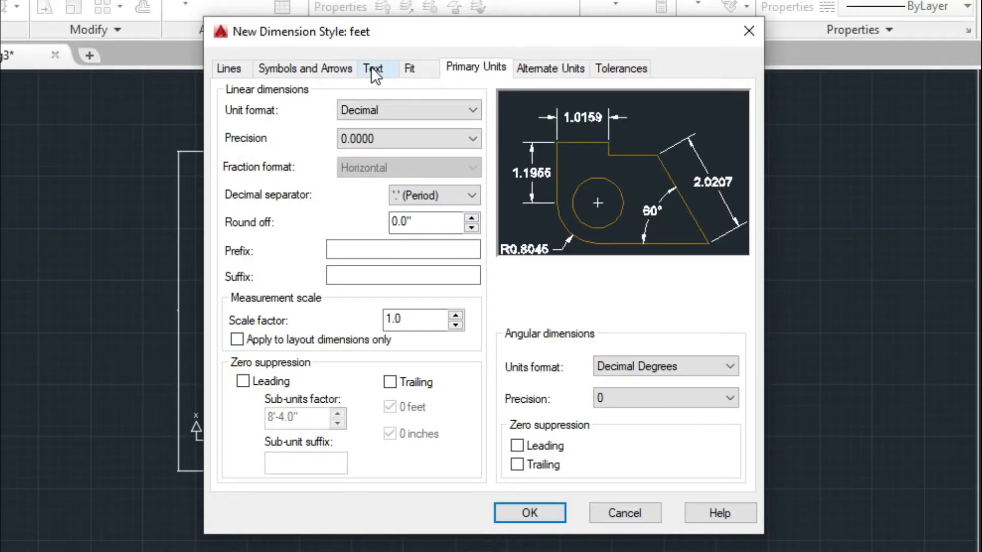
- Align the feet style's text with the dimension line and place displaced text over the dimension line with a leader
{"action": "left_click", "coordinate": [411, 123]}
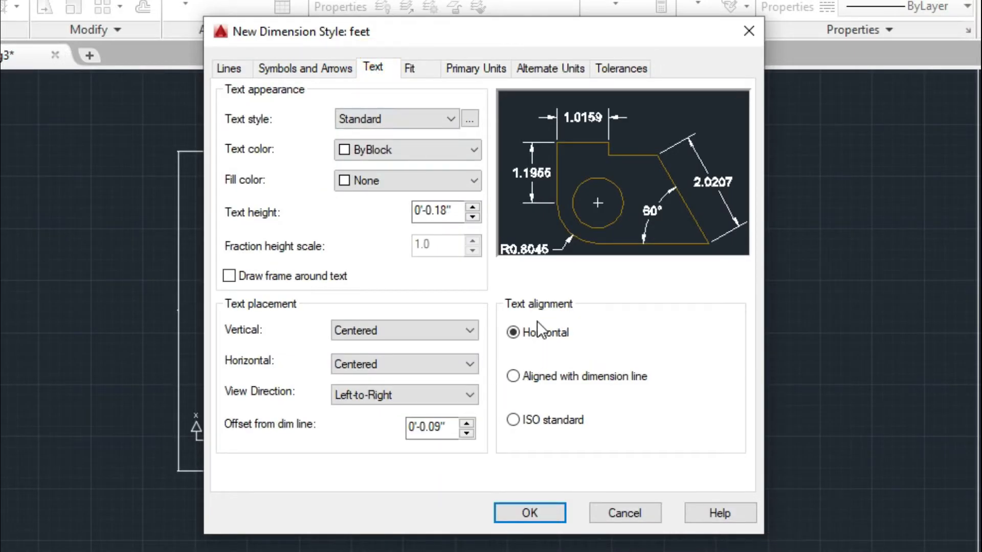
{"action": "left_click", "coordinate": [514, 377]}
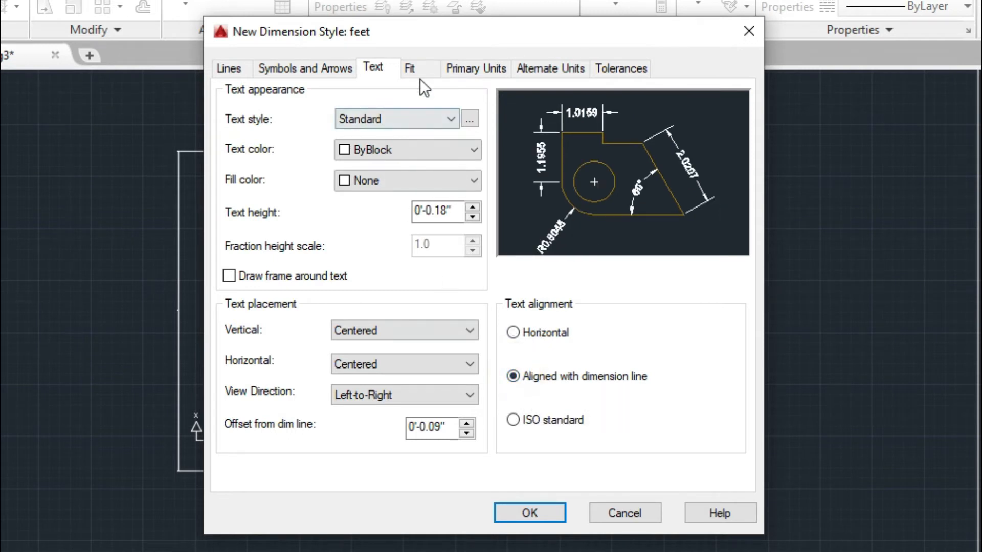
{"action": "left_click", "coordinate": [414, 71]}
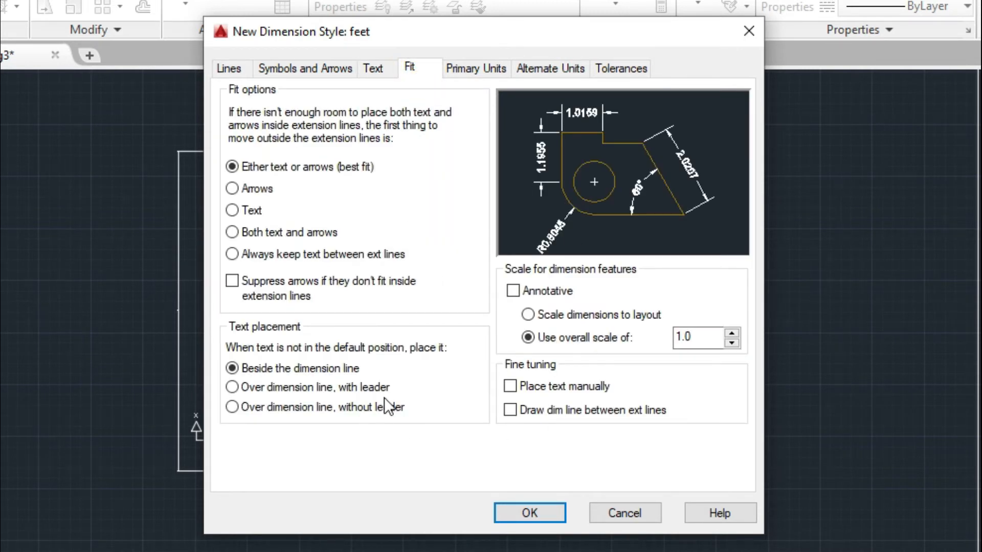
{"action": "left_click", "coordinate": [233, 388]}
- Set the feet style's primary units to Engineering with a precision of 0'-0.0" and save the style
{"action": "left_click", "coordinate": [467, 67]}
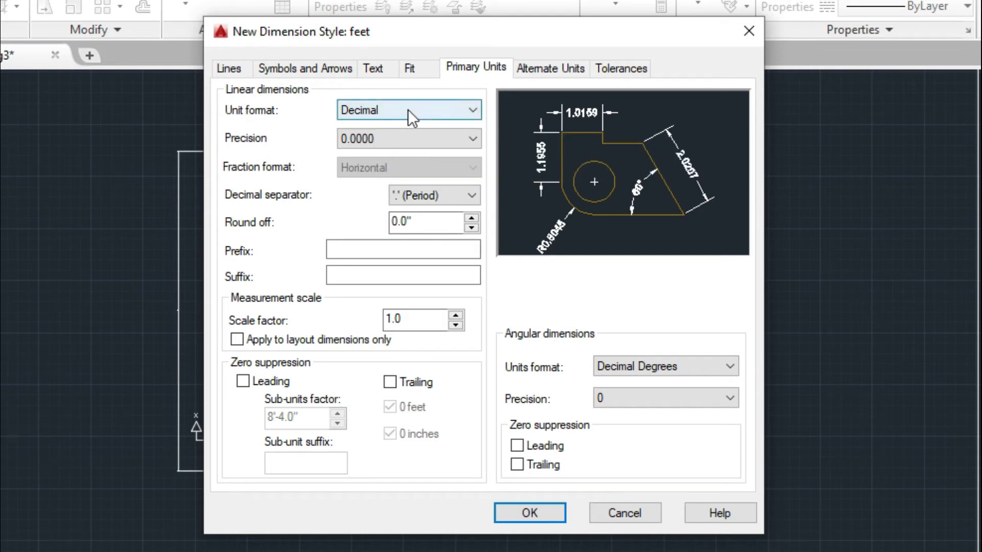
{"action": "left_click", "coordinate": [476, 113]}
{"action": "left_click", "coordinate": [367, 154]}
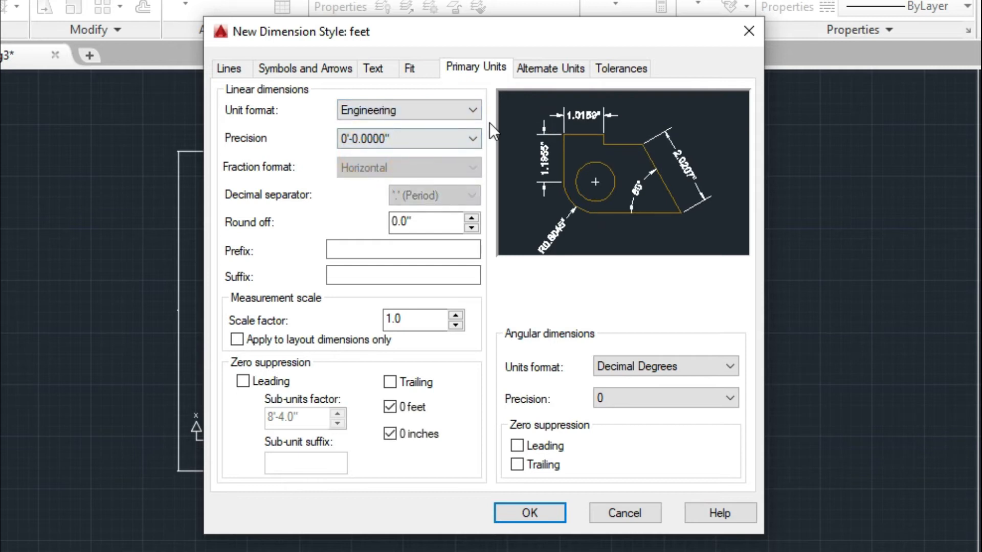
{"action": "left_click", "coordinate": [432, 135]}
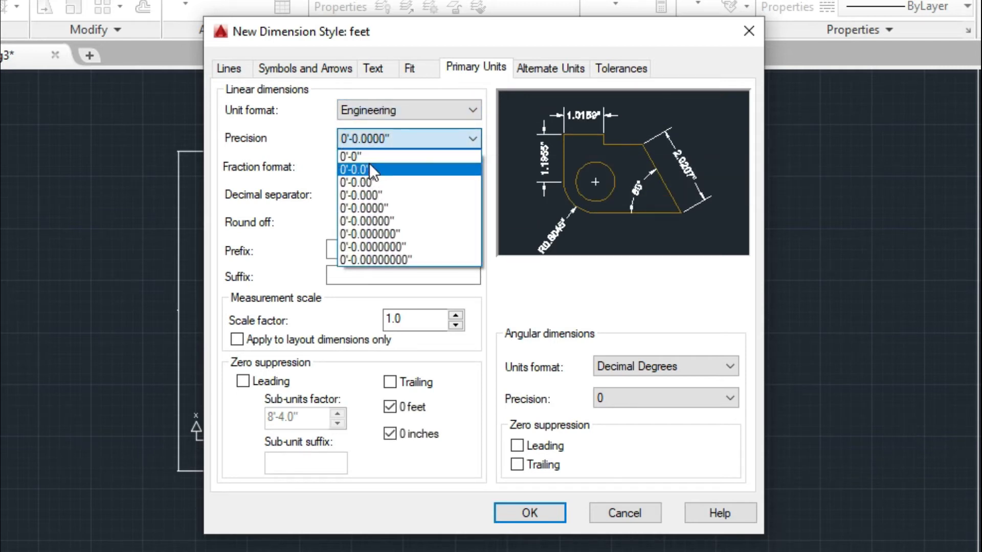
{"action": "left_click", "coordinate": [369, 163]}
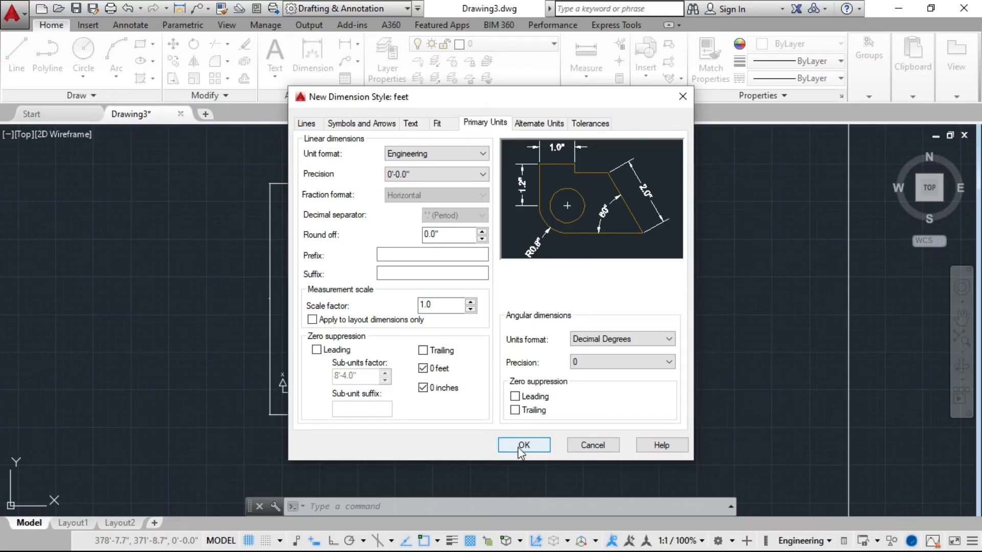
{"action": "left_click", "coordinate": [521, 445]}
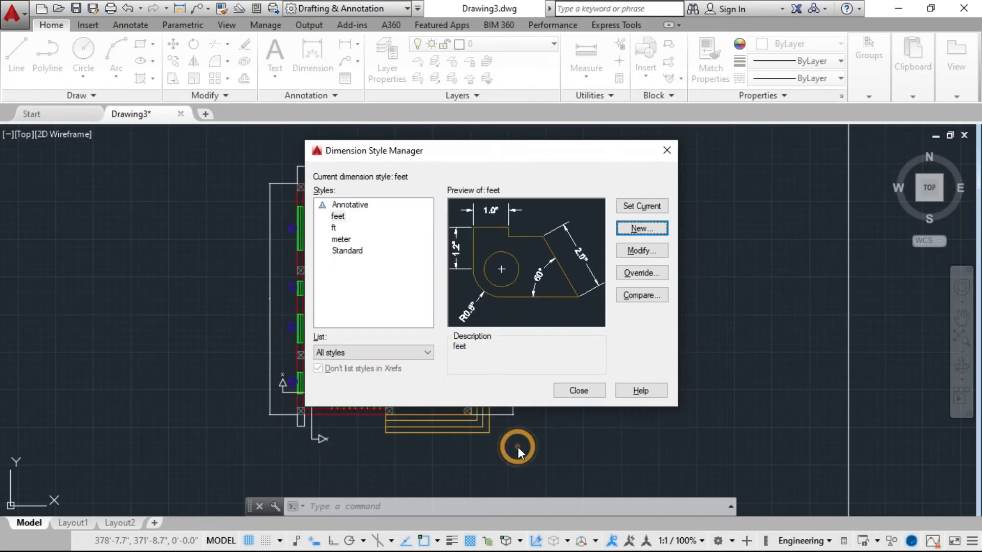
- Make feet the current dimension style and close the style manager
{"action": "left_click", "coordinate": [338, 216]}
{"action": "left_click", "coordinate": [648, 207]}
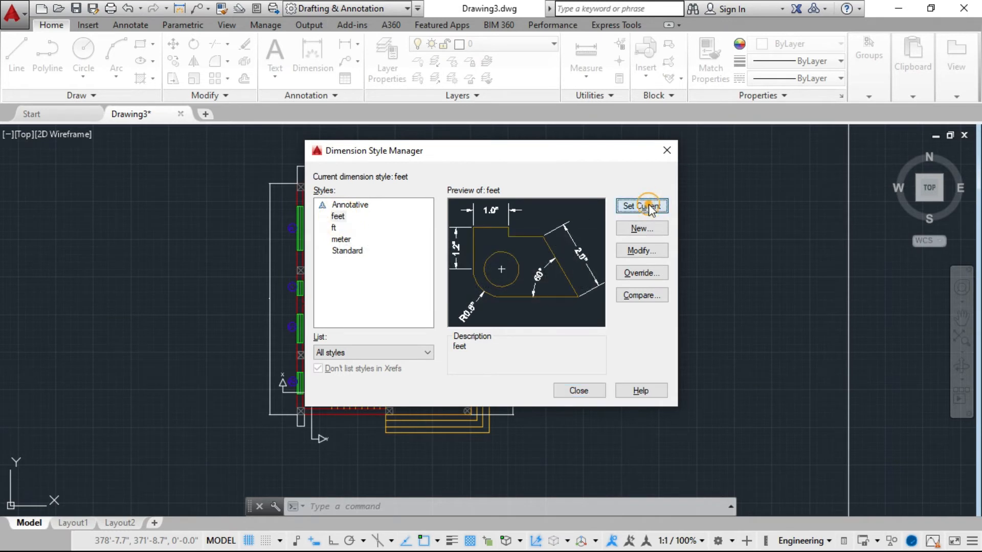
{"action": "left_click", "coordinate": [578, 391]}
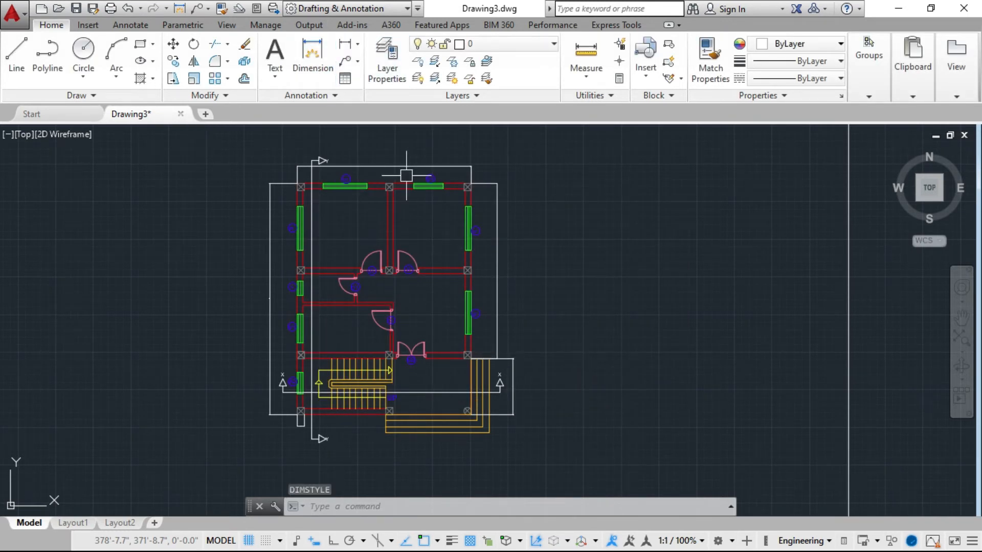
- Check the unit format shown in the floor plan's top overall dimension text
{"action": "scroll", "coordinate": [406, 176], "scroll_direction": "up", "scroll_amount": 10}
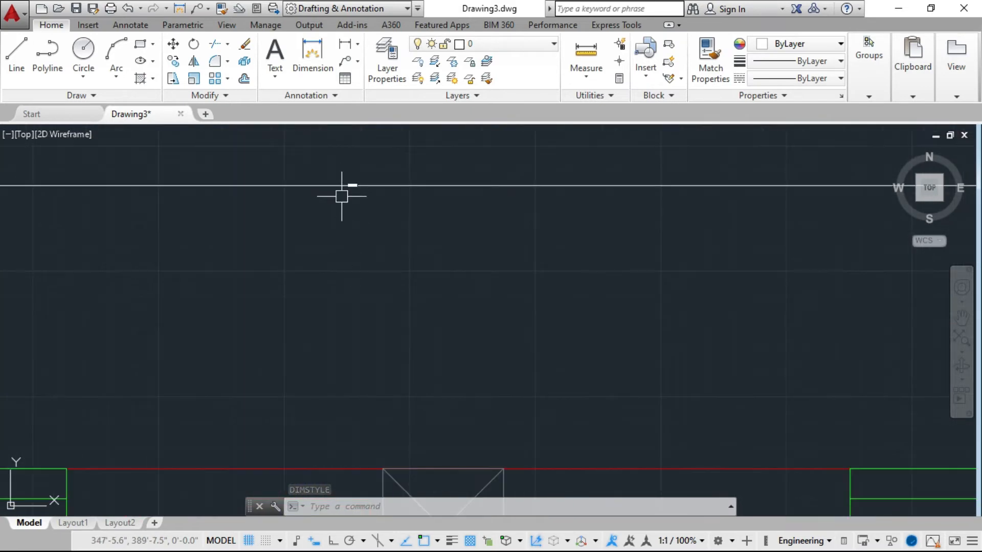
{"action": "scroll", "coordinate": [342, 196], "scroll_direction": "up", "scroll_amount": 6}
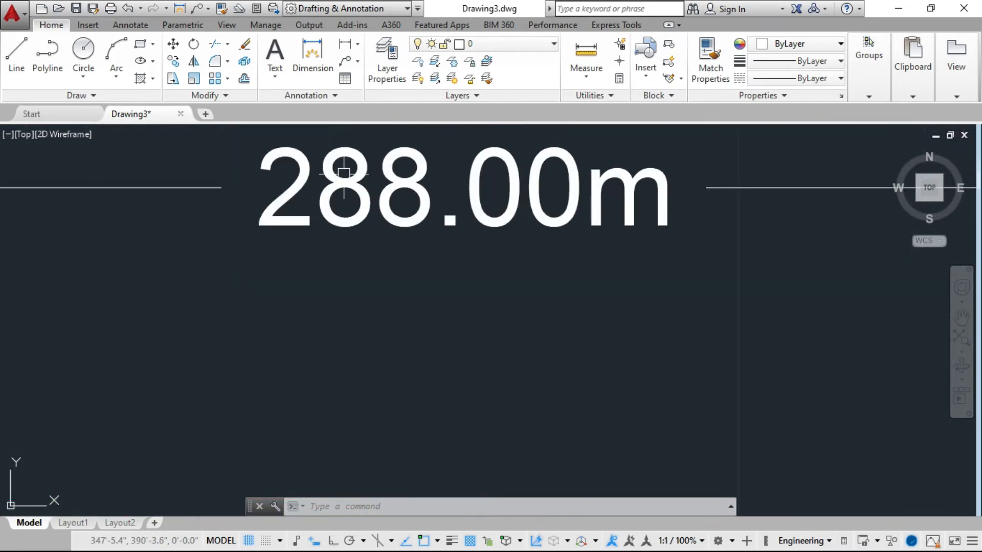
{"action": "scroll", "coordinate": [356, 231], "scroll_direction": "down", "scroll_amount": 10}
{"action": "scroll", "coordinate": [353, 232], "scroll_direction": "down", "scroll_amount": 4}
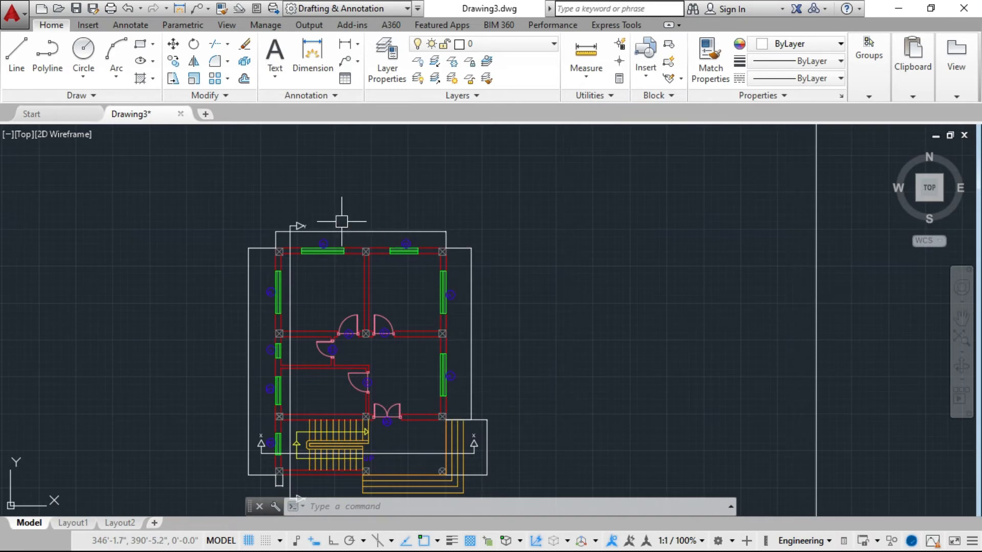
{"action": "scroll", "coordinate": [373, 264], "scroll_direction": "down", "scroll_amount": 2}
{"action": "scroll", "coordinate": [373, 264], "scroll_direction": "up", "scroll_amount": 2}
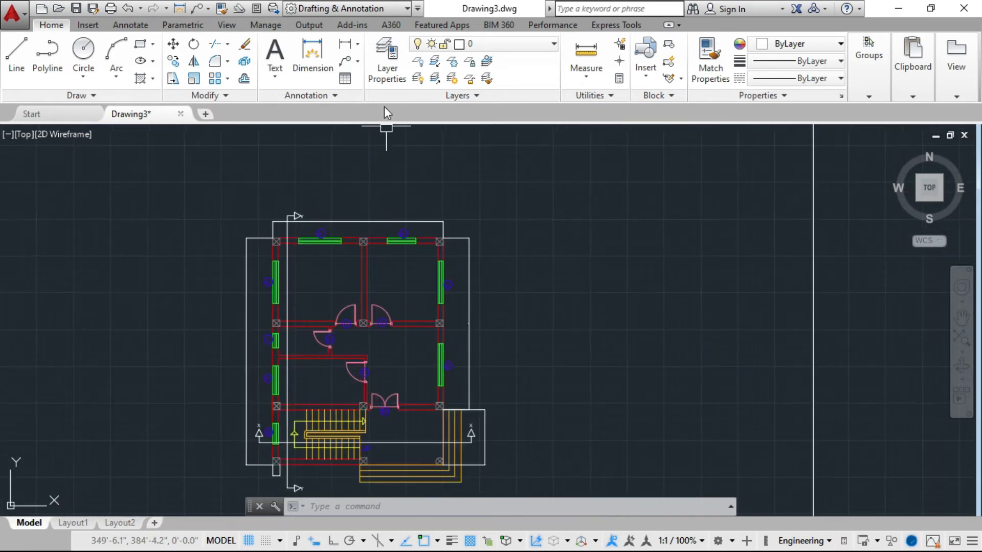
- Add a vertical linear dimension along the right edge of the outer boundary rectangle, placed outside it
{"action": "left_click", "coordinate": [345, 44]}
{"action": "scroll", "coordinate": [578, 204], "scroll_direction": "down", "scroll_amount": 4}
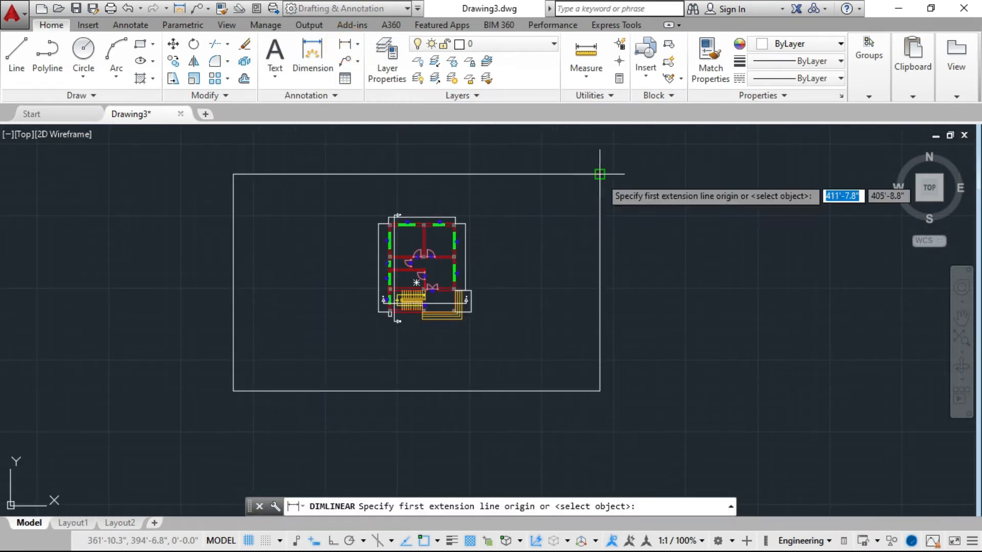
{"action": "left_click", "coordinate": [600, 175]}
{"action": "left_click", "coordinate": [600, 391]}
{"action": "left_click", "coordinate": [636, 373]}
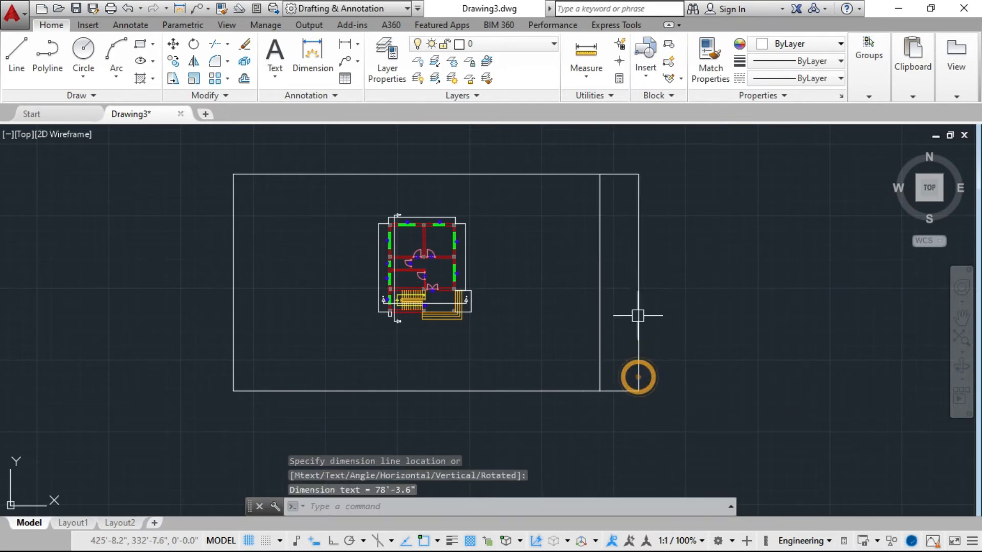
- Examine the text of the new vertical dimension beside the boundary rectangle
{"action": "scroll", "coordinate": [635, 278], "scroll_direction": "up", "scroll_amount": 5}
{"action": "scroll", "coordinate": [679, 252], "scroll_direction": "up", "scroll_amount": 2}
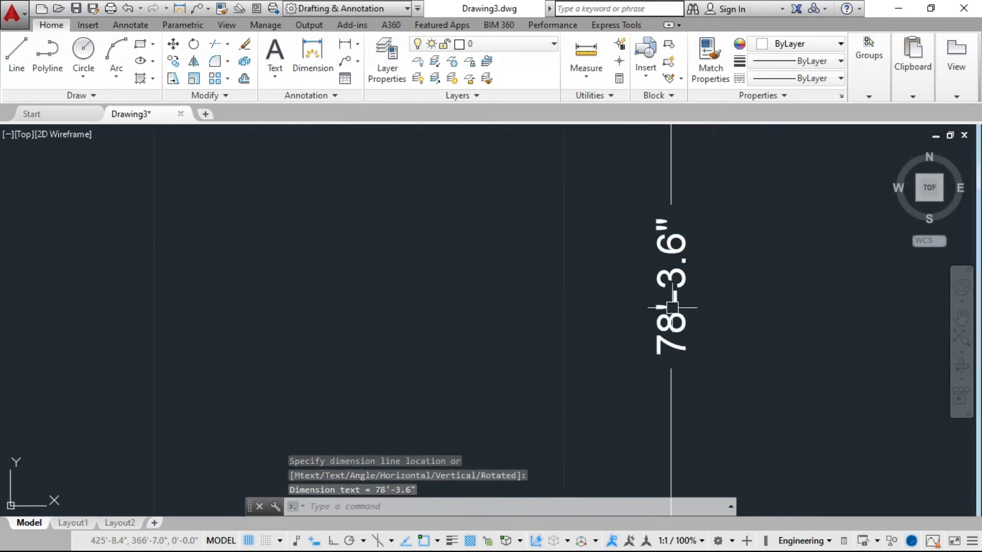
{"action": "scroll", "coordinate": [640, 298], "scroll_direction": "down", "scroll_amount": 4}
{"action": "scroll", "coordinate": [659, 300], "scroll_direction": "down", "scroll_amount": 4}
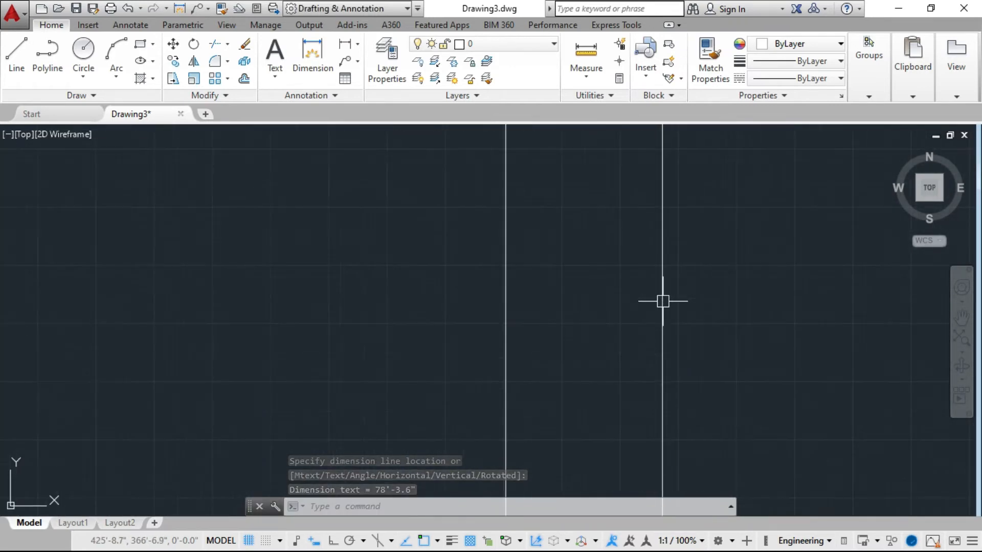
{"action": "scroll", "coordinate": [661, 300], "scroll_direction": "up", "scroll_amount": 3}
{"action": "scroll", "coordinate": [629, 322], "scroll_direction": "up", "scroll_amount": 4}
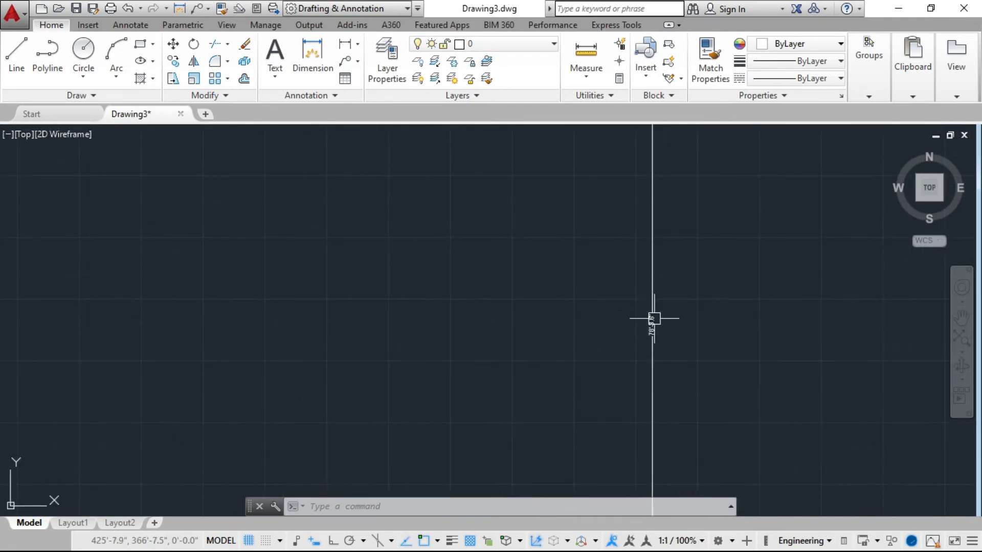
{"action": "scroll", "coordinate": [639, 340], "scroll_direction": "down", "scroll_amount": 2}
{"action": "scroll", "coordinate": [643, 348], "scroll_direction": "up", "scroll_amount": 1}
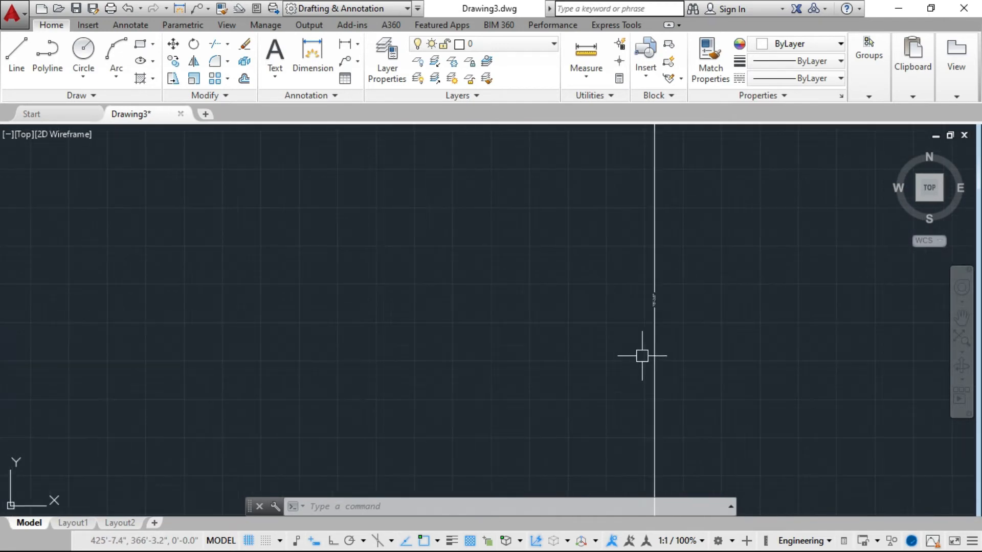
{"action": "scroll", "coordinate": [656, 312], "scroll_direction": "down", "scroll_amount": 1}
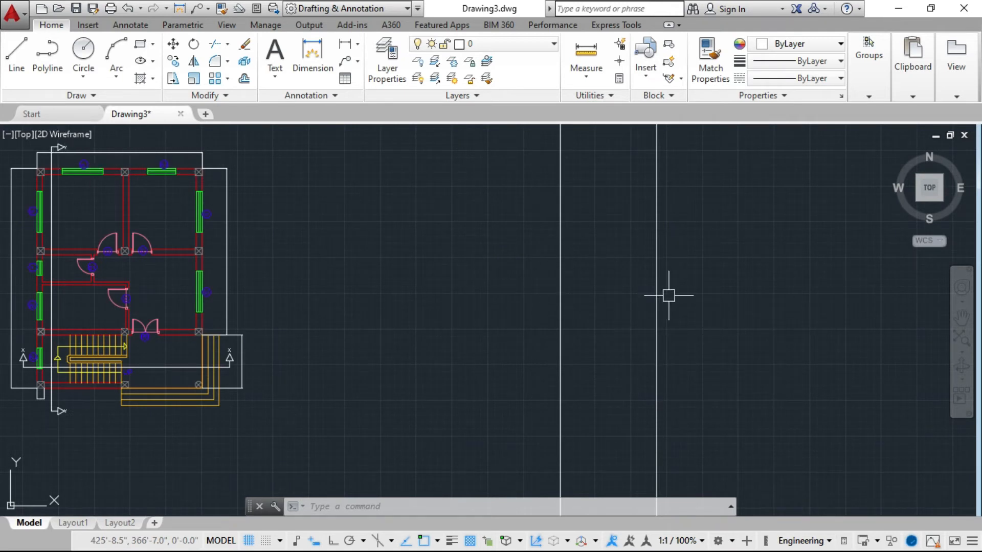
- Match the properties of the boundary rectangle's vertical dimension onto the floor plan's existing overall dimensions
{"action": "type", "text": "ma"}
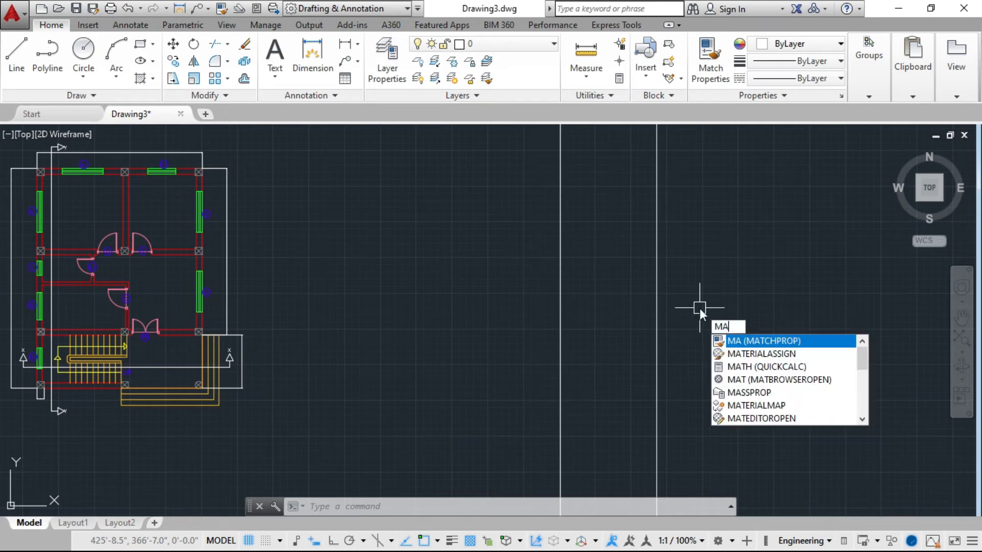
{"action": "key", "text": "Return"}
{"action": "left_click", "coordinate": [657, 288]}
{"action": "scroll", "coordinate": [613, 281], "scroll_direction": "down", "scroll_amount": 2}
{"action": "scroll", "coordinate": [551, 295], "scroll_direction": "up", "scroll_amount": 6}
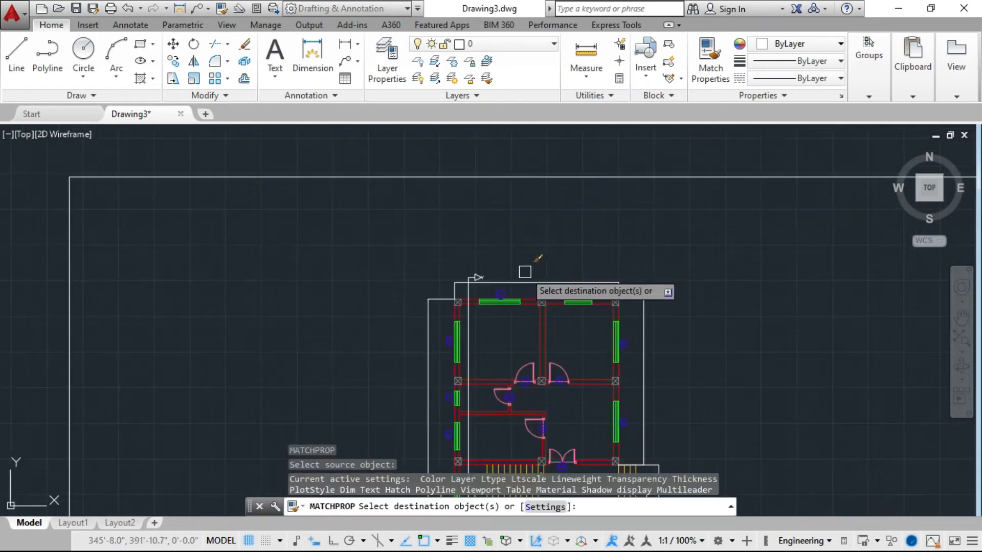
{"action": "scroll", "coordinate": [512, 298], "scroll_direction": "down", "scroll_amount": 2}
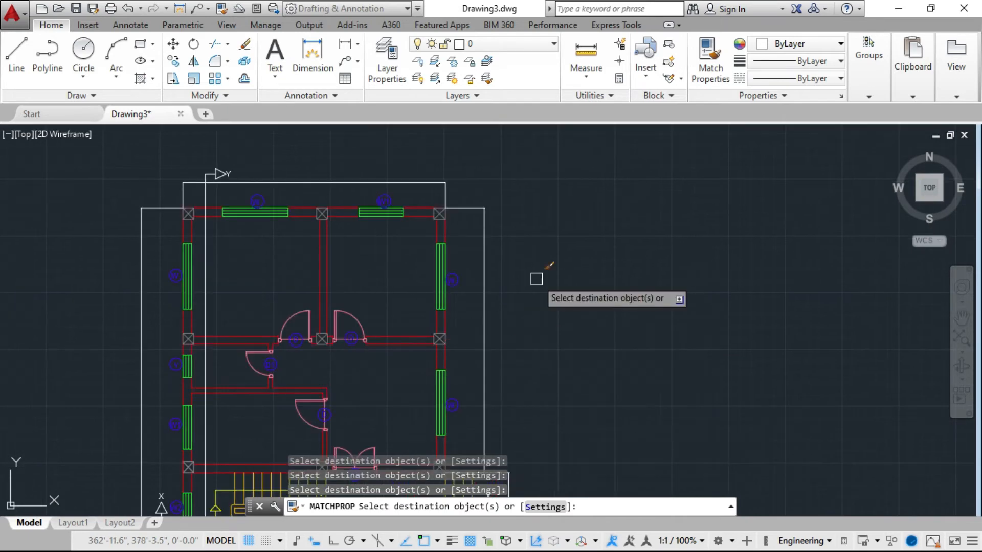
{"action": "key", "text": "Return"}
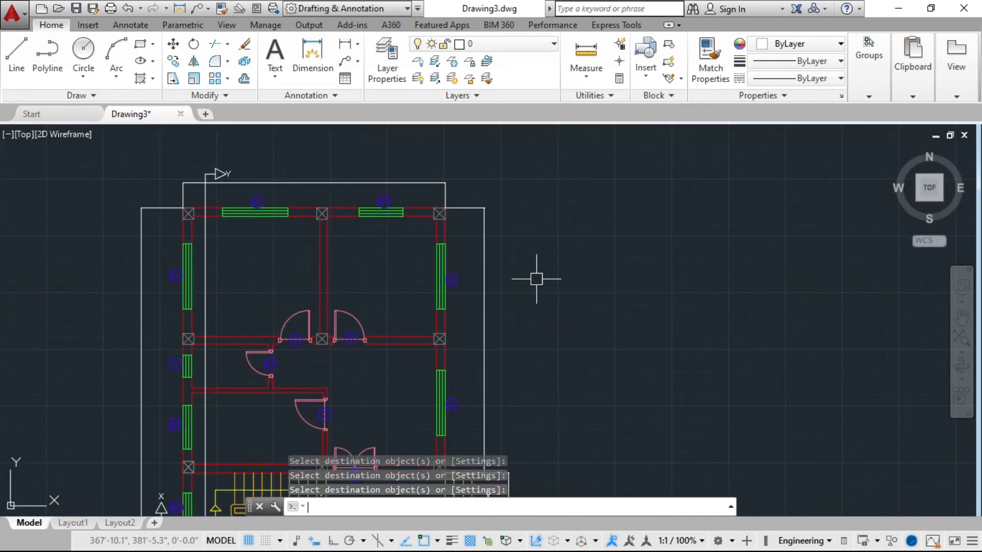
- Inspect the restyled text of the floor plan's top overall dimension
{"action": "scroll", "coordinate": [294, 180], "scroll_direction": "up", "scroll_amount": 8}
{"action": "scroll", "coordinate": [548, 175], "scroll_direction": "up", "scroll_amount": 4}
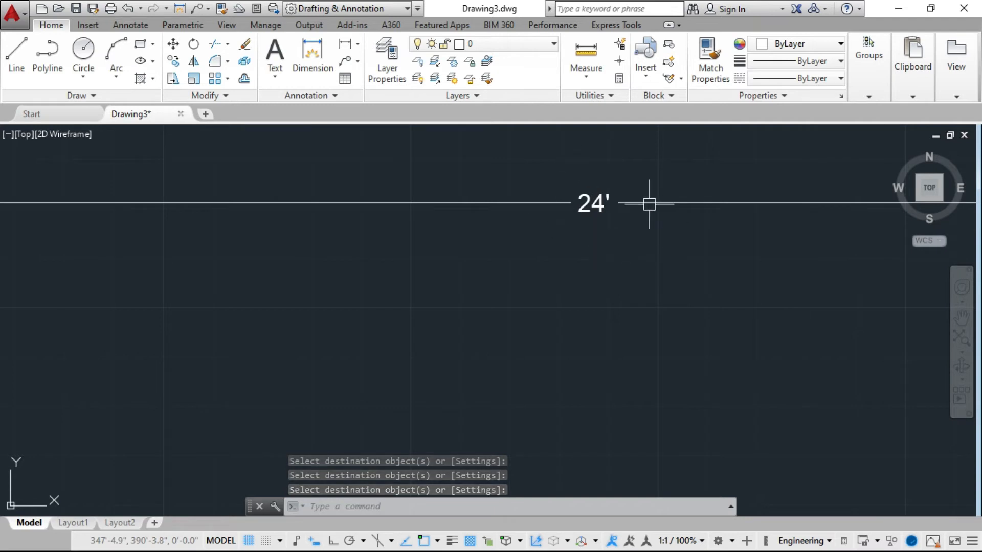
{"action": "scroll", "coordinate": [471, 272], "scroll_direction": "down", "scroll_amount": 5}
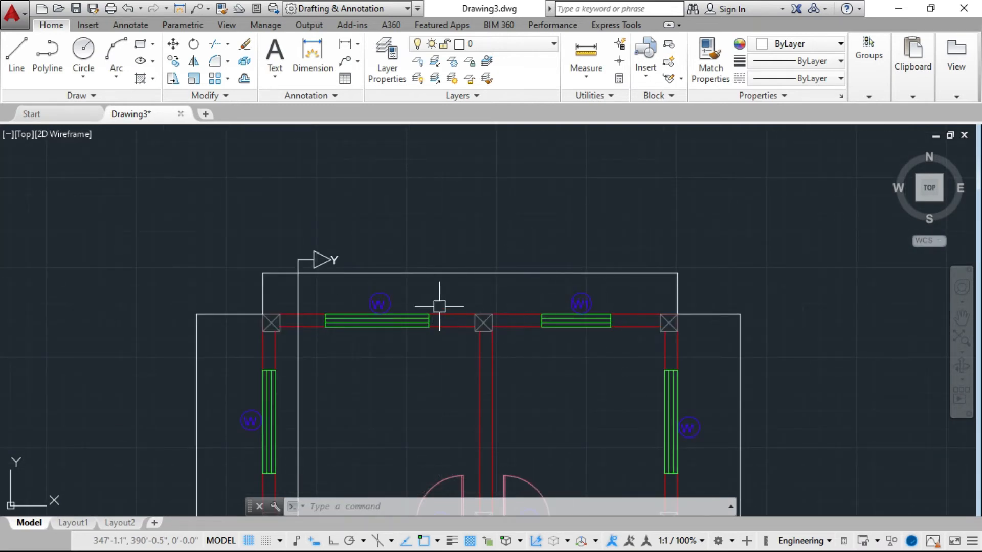
- Modify the feet dimension style, setting its arrow size to 5 inches
{"action": "scroll", "coordinate": [403, 289], "scroll_direction": "down", "scroll_amount": 4}
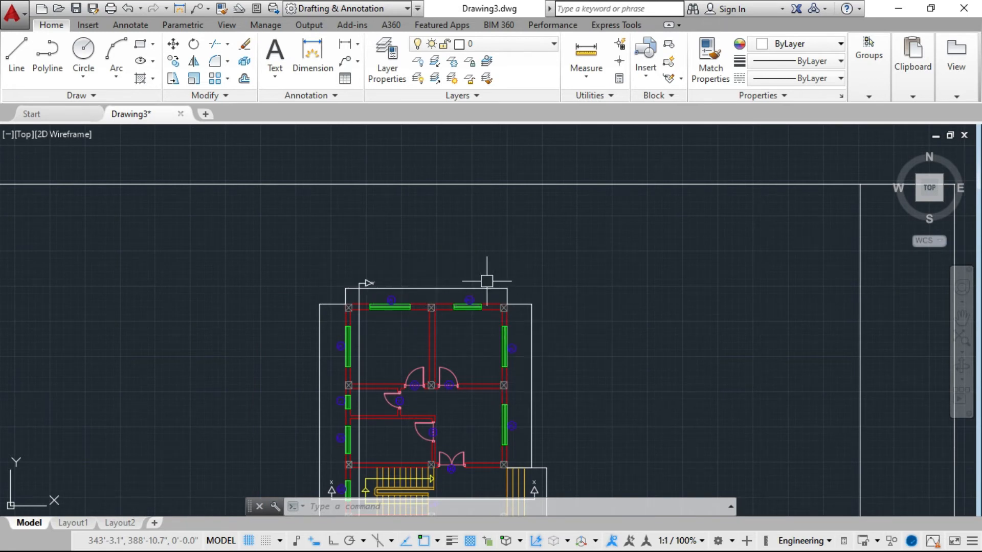
{"action": "type", "text": "d"}
{"action": "key", "text": "Return"}
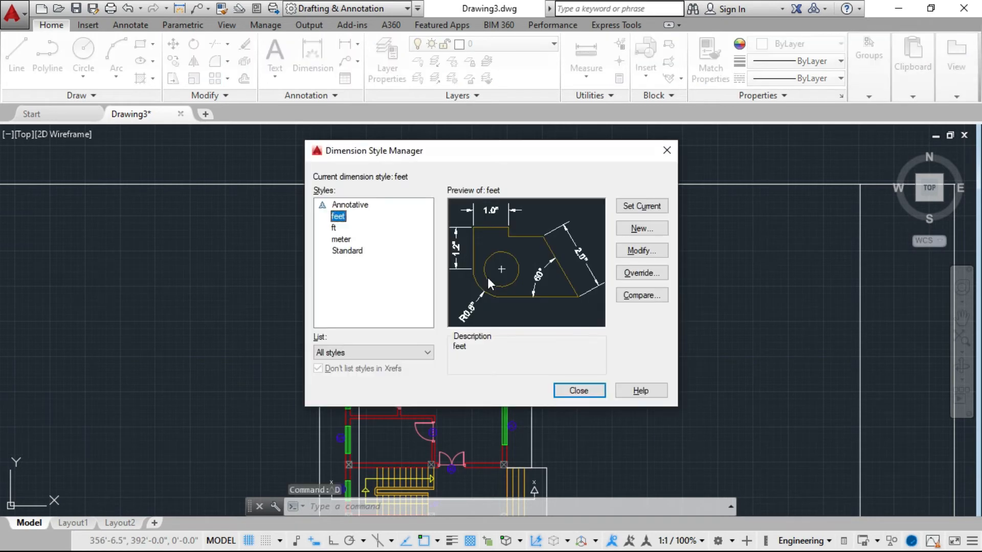
{"action": "left_click", "coordinate": [336, 217]}
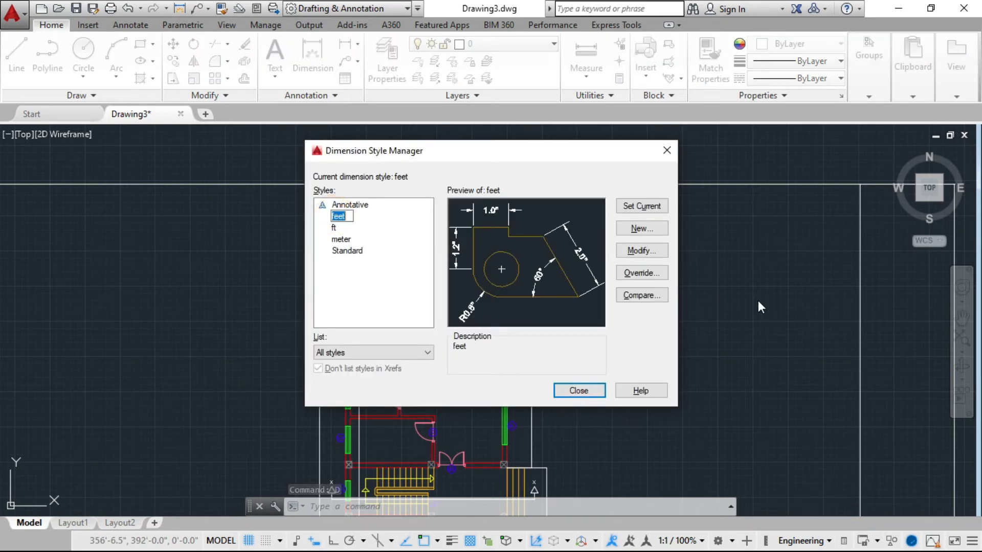
{"action": "left_click", "coordinate": [640, 251]}
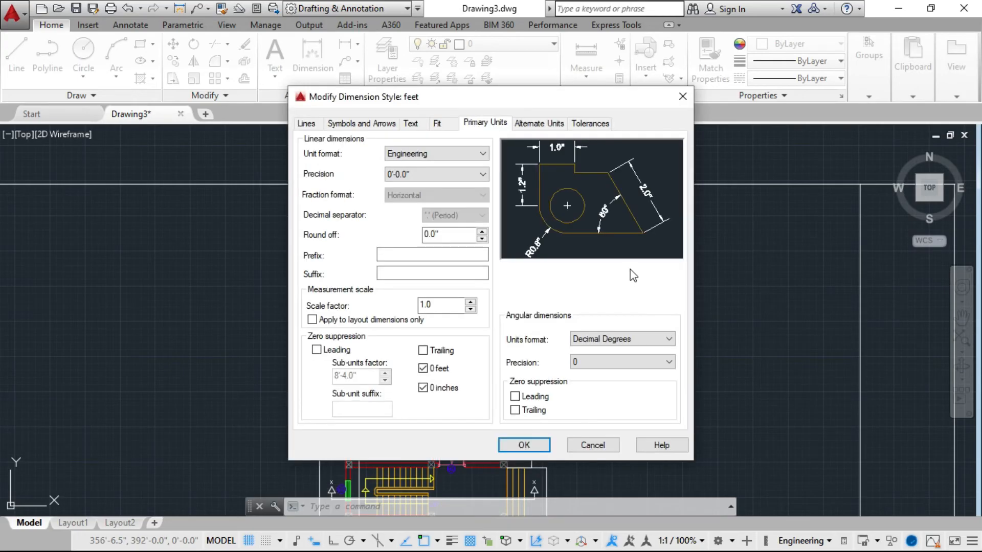
{"action": "left_click", "coordinate": [300, 65]}
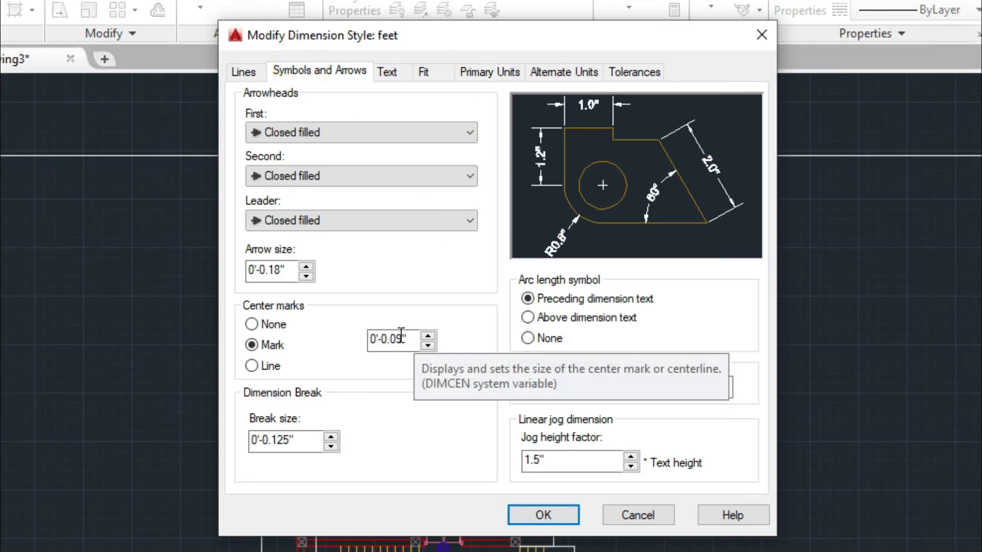
{"action": "left_click_drag", "start_coordinate": [282, 269], "coordinate": [221, 271]}
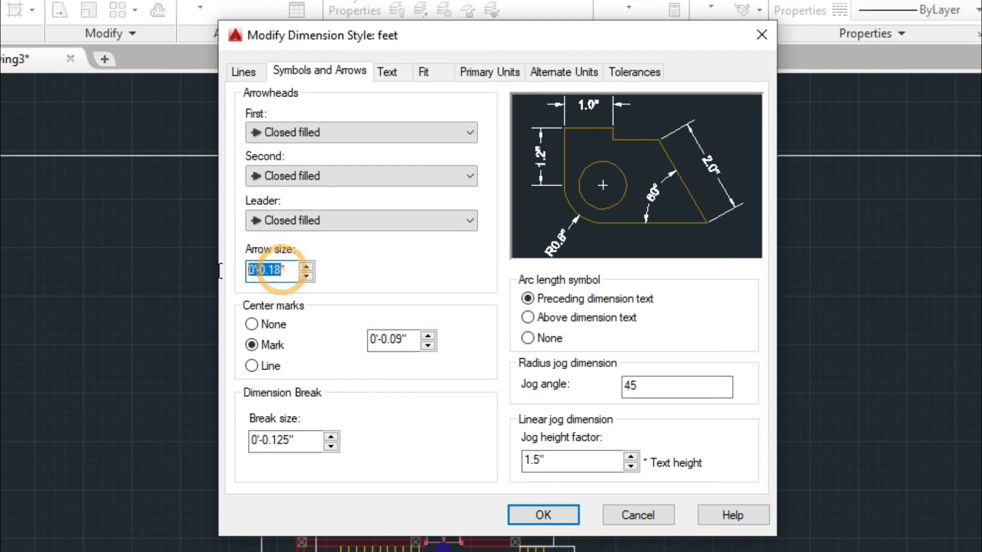
{"action": "type", "text": "5"}
{"action": "left_click", "coordinate": [261, 272]}
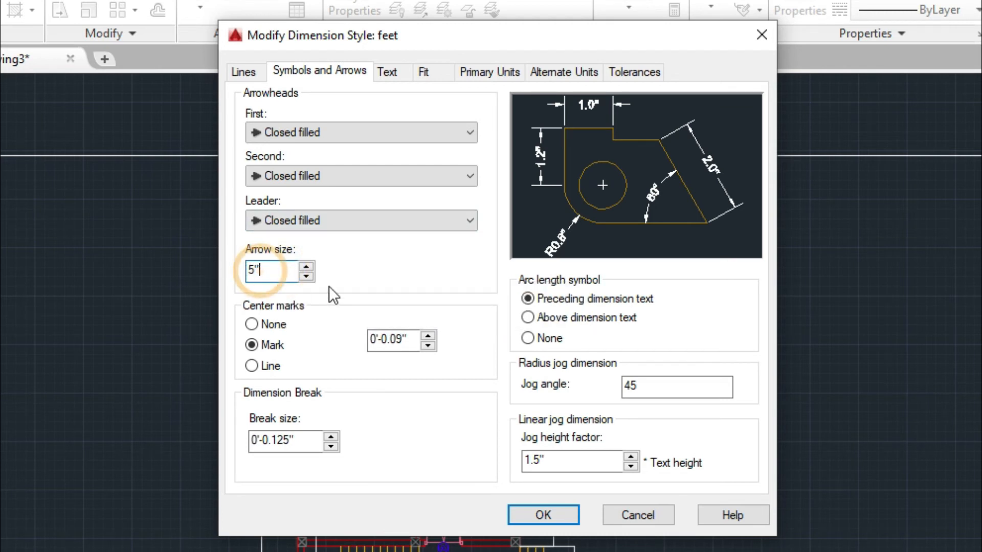
- Set the feet style's extension lines to extend 6 inches beyond the dimension lines, with a 1-foot offset from origin
{"action": "left_click", "coordinate": [245, 70]}
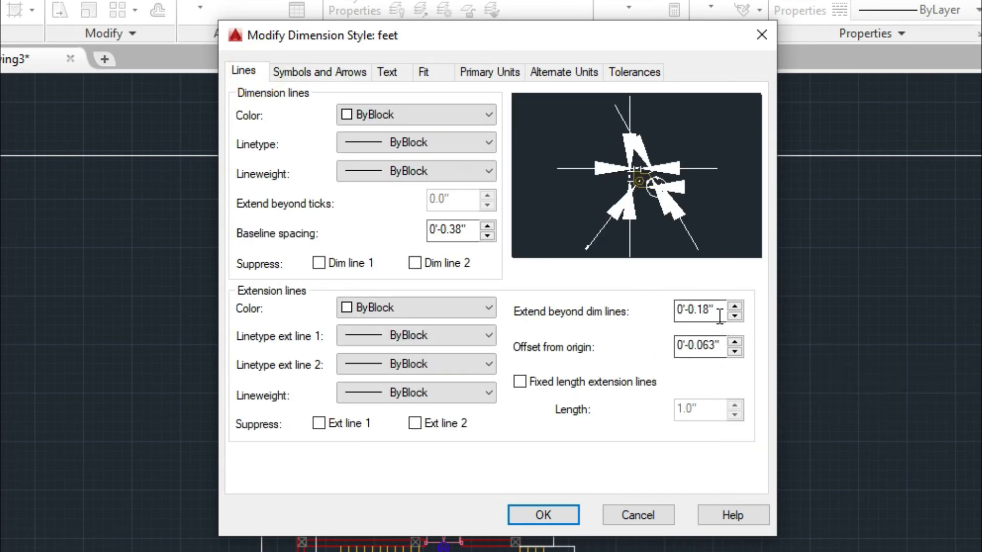
{"action": "double_click", "coordinate": [697, 310]}
{"action": "type", "text": "6"}
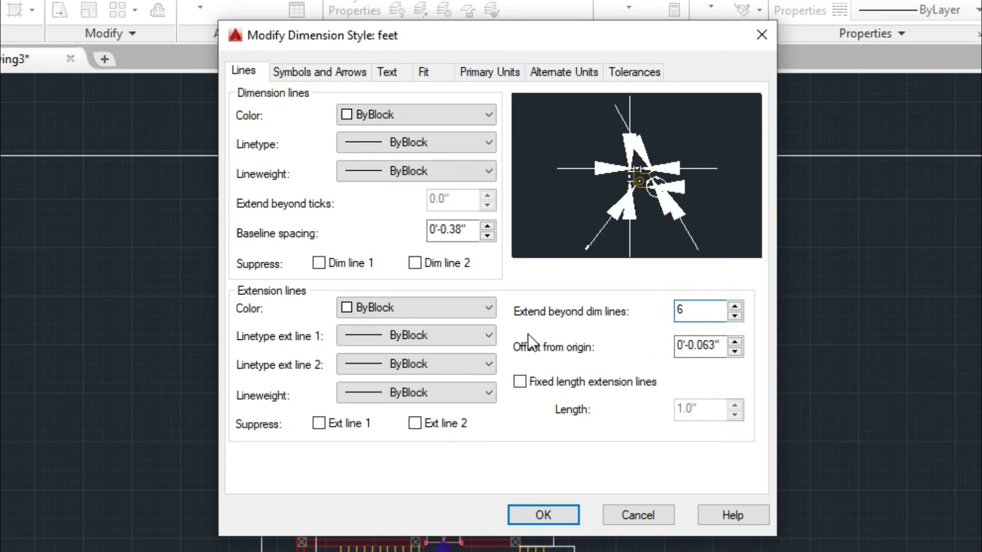
{"action": "double_click", "coordinate": [703, 343]}
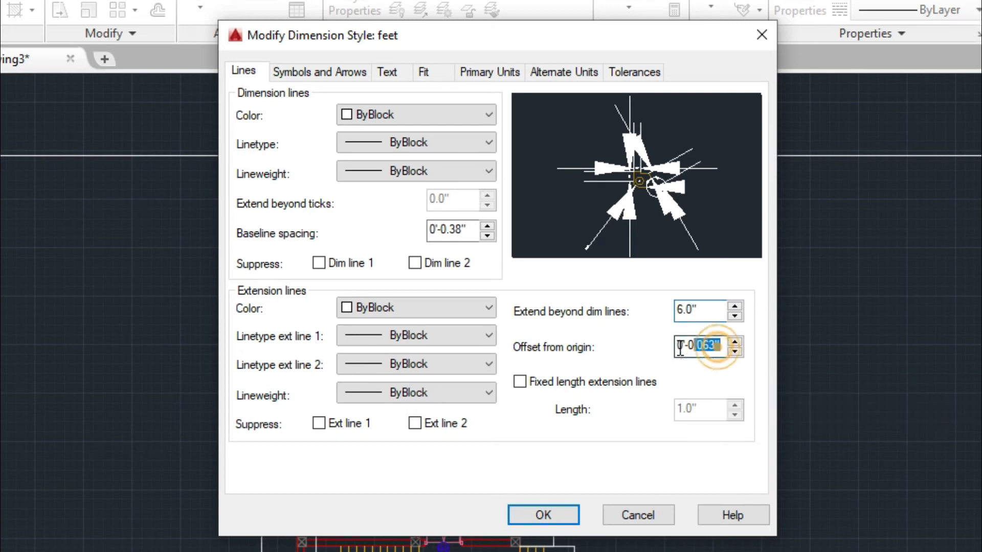
{"action": "type", "text": "1'"}
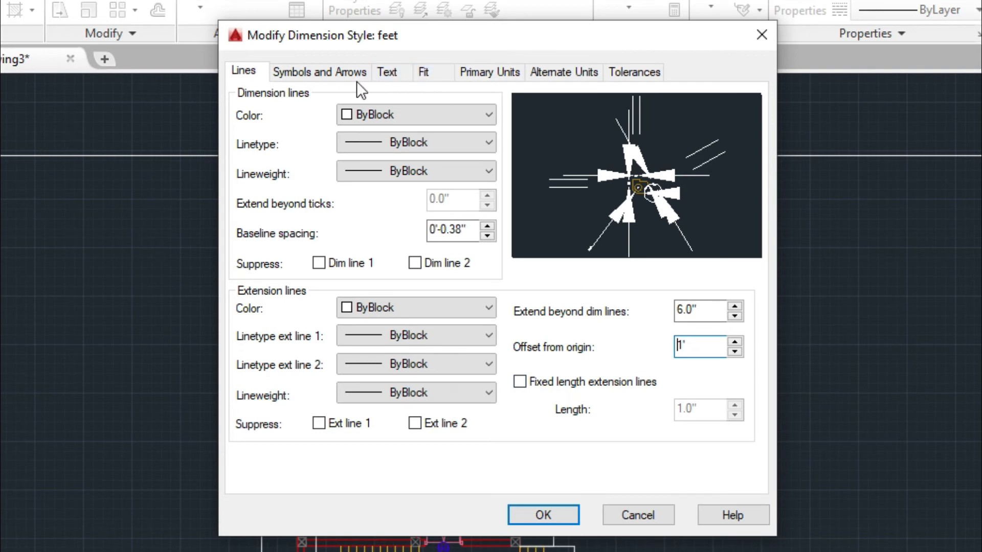
- Set the feet style's text height to 9 inches and make feet the current dimension style
{"action": "left_click", "coordinate": [389, 76]}
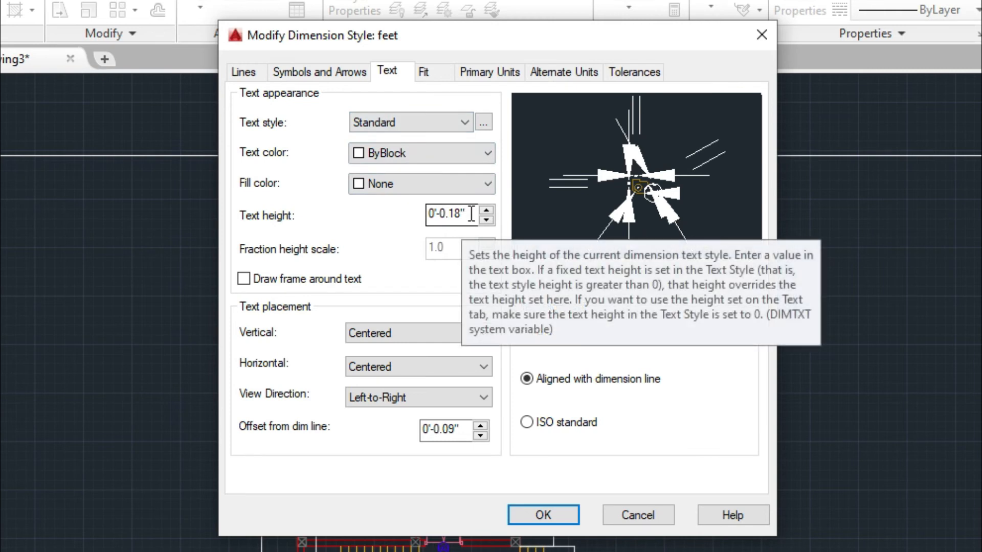
{"action": "left_click_drag", "start_coordinate": [471, 214], "coordinate": [404, 189]}
{"action": "type", "text": "9"}
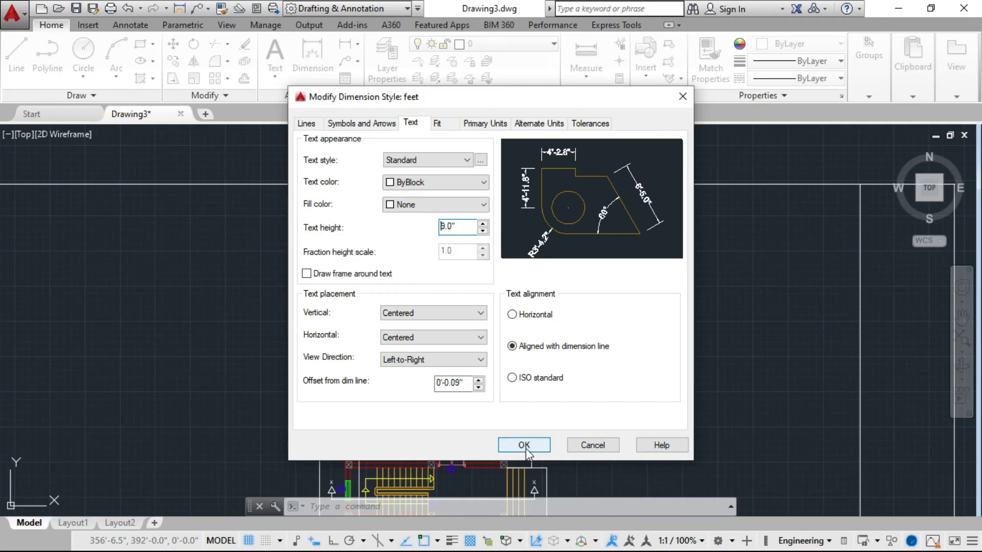
{"action": "left_click", "coordinate": [543, 516]}
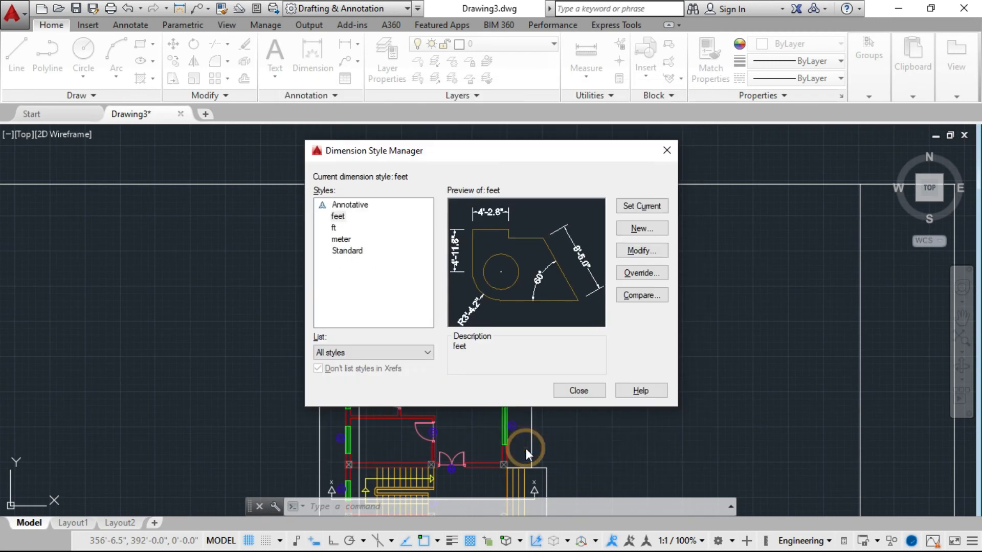
{"action": "left_click", "coordinate": [337, 217]}
{"action": "left_click", "coordinate": [626, 209]}
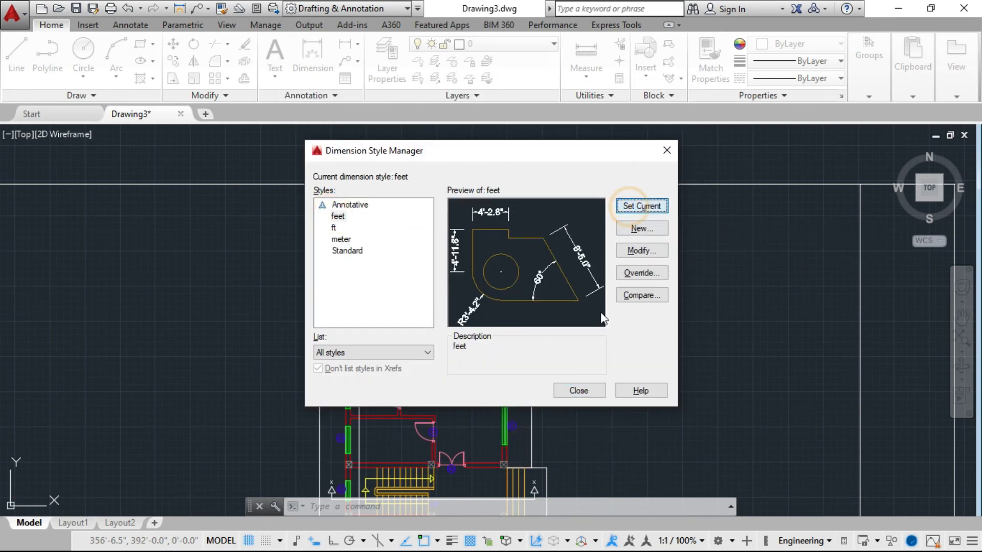
{"action": "left_click", "coordinate": [579, 390]}
- Examine the dimensions around the floor plan, including the vertical one beside the entrance steps, for text size and units
{"action": "scroll", "coordinate": [429, 286], "scroll_direction": "up", "scroll_amount": 3}
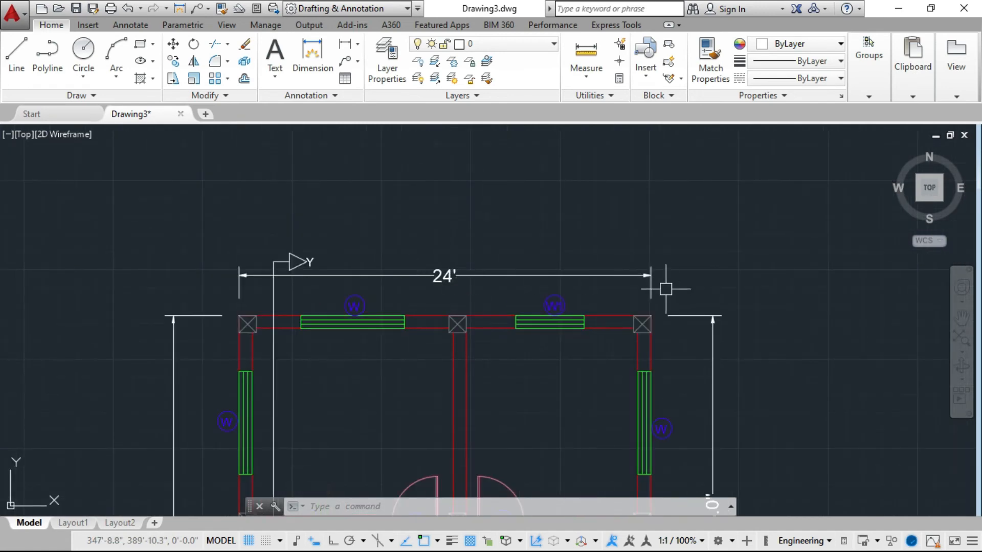
{"action": "scroll", "coordinate": [466, 253], "scroll_direction": "down", "scroll_amount": 2}
{"action": "scroll", "coordinate": [449, 330], "scroll_direction": "down", "scroll_amount": 8}
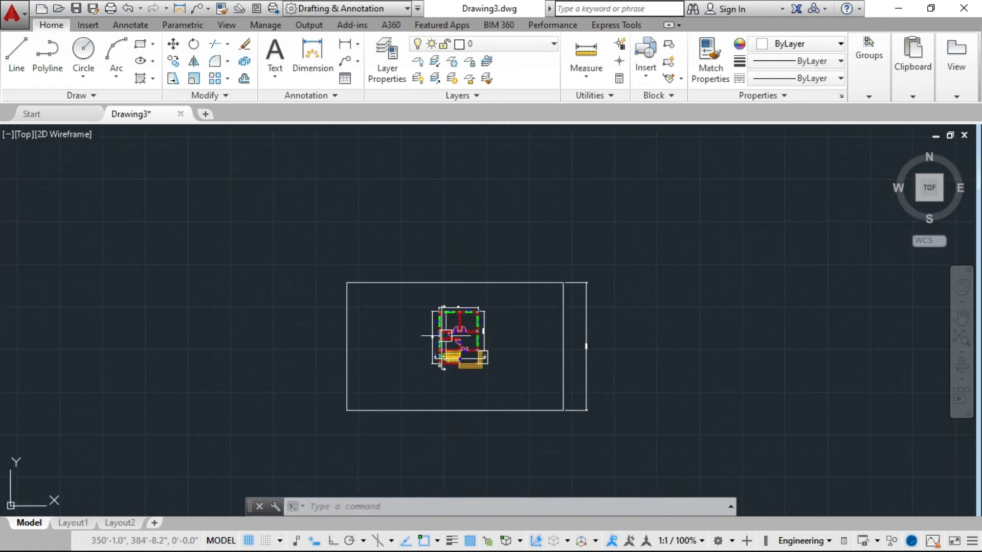
{"action": "scroll", "coordinate": [409, 337], "scroll_direction": "up", "scroll_amount": 10}
{"action": "scroll", "coordinate": [370, 318], "scroll_direction": "down", "scroll_amount": 4}
{"action": "scroll", "coordinate": [609, 305], "scroll_direction": "up", "scroll_amount": 4}
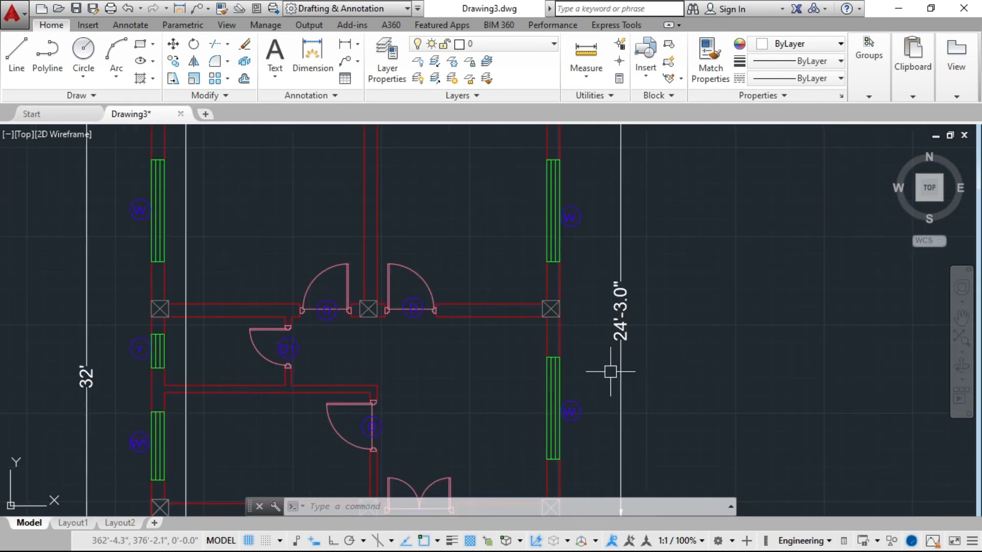
{"action": "scroll", "coordinate": [646, 331], "scroll_direction": "down", "scroll_amount": 4}
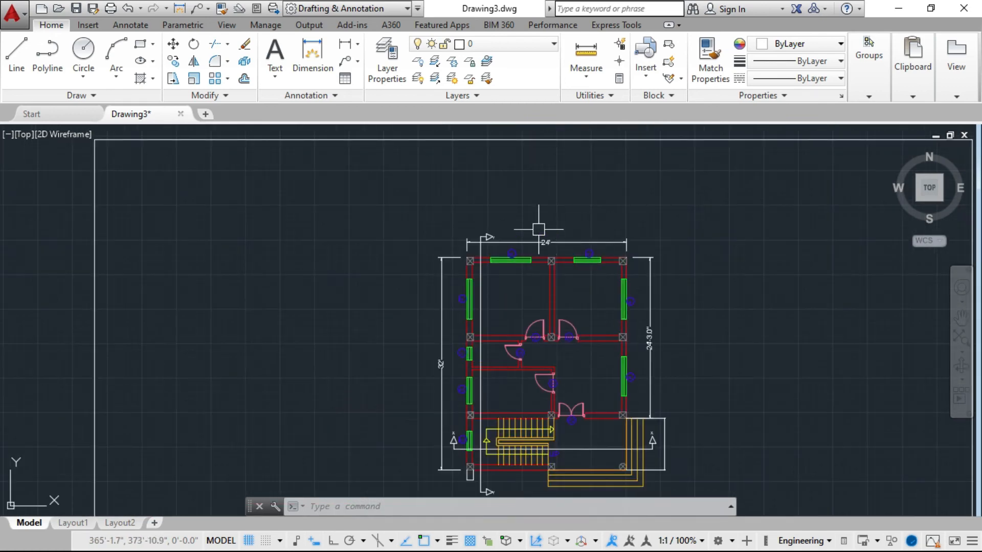
{"action": "scroll", "coordinate": [583, 289], "scroll_direction": "up", "scroll_amount": 5}
{"action": "scroll", "coordinate": [583, 292], "scroll_direction": "down", "scroll_amount": 6}
{"action": "scroll", "coordinate": [581, 297], "scroll_direction": "down", "scroll_amount": 3}
{"action": "scroll", "coordinate": [604, 378], "scroll_direction": "up", "scroll_amount": 10}
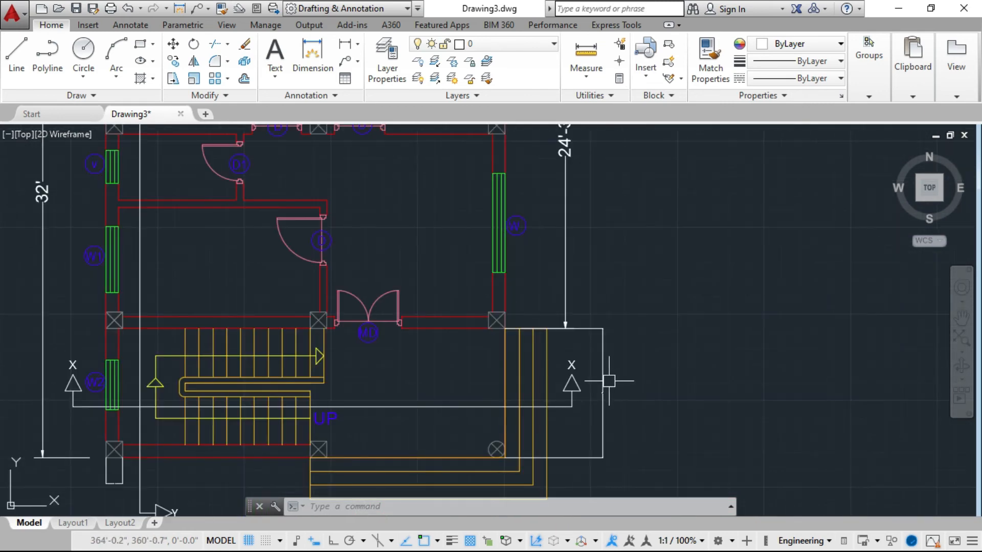
{"action": "scroll", "coordinate": [584, 452], "scroll_direction": "up", "scroll_amount": 3}
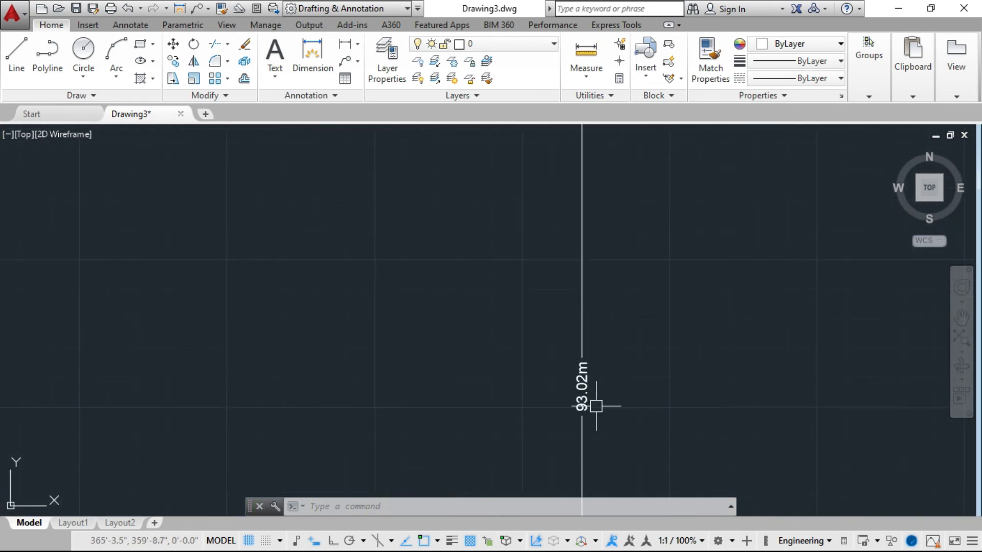
{"action": "scroll", "coordinate": [604, 394], "scroll_direction": "down", "scroll_amount": 6}
{"action": "scroll", "coordinate": [613, 388], "scroll_direction": "down", "scroll_amount": 6}
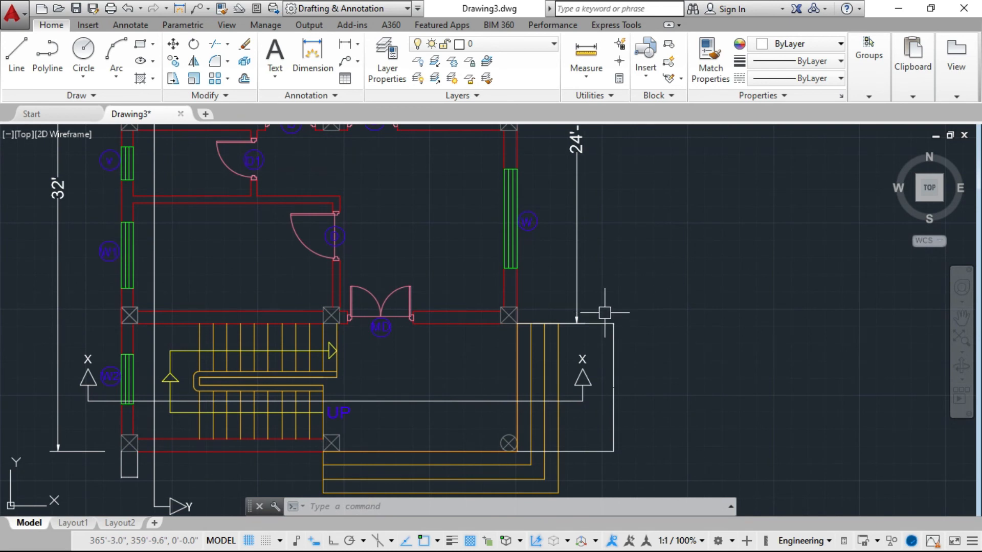
- Match the properties of the plan's right-hand vertical dimension onto the entrance-steps dimension and the small dimension below the lower-left column
{"action": "type", "text": "ma"}
{"action": "key", "text": "Return"}
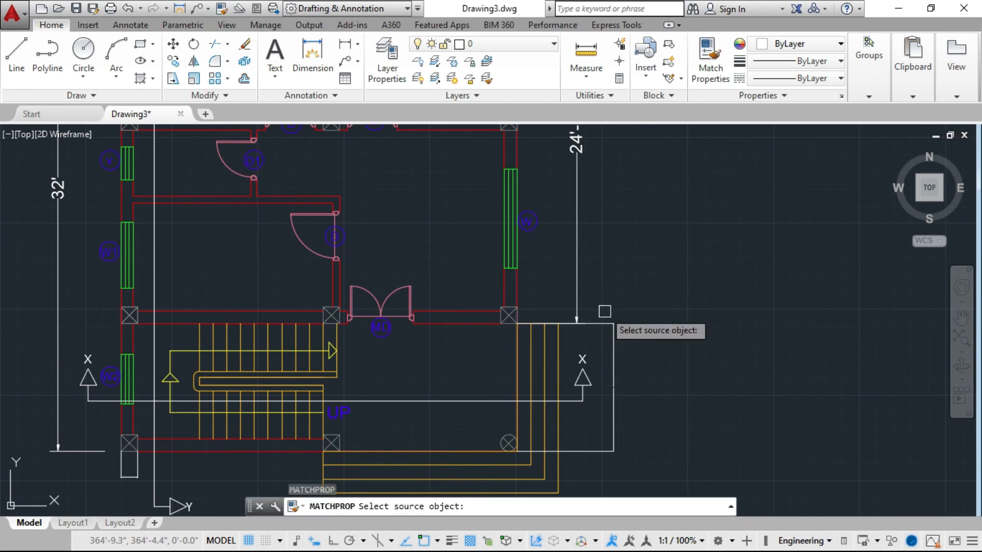
{"action": "left_click", "coordinate": [579, 261]}
{"action": "left_click", "coordinate": [615, 356]}
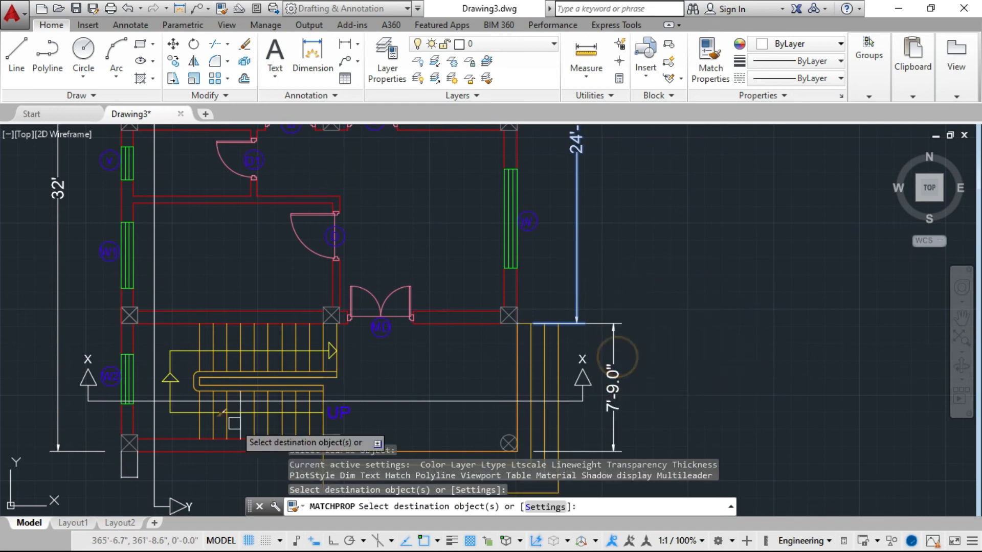
{"action": "scroll", "coordinate": [194, 419], "scroll_direction": "down", "scroll_amount": 4}
{"action": "scroll", "coordinate": [169, 440], "scroll_direction": "up", "scroll_amount": 6}
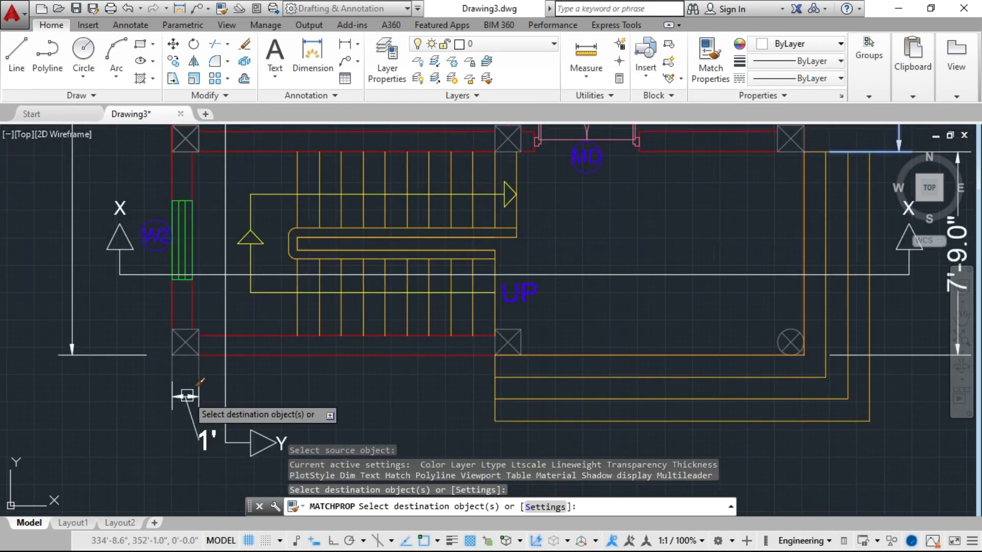
{"action": "scroll", "coordinate": [187, 396], "scroll_direction": "down", "scroll_amount": 6}
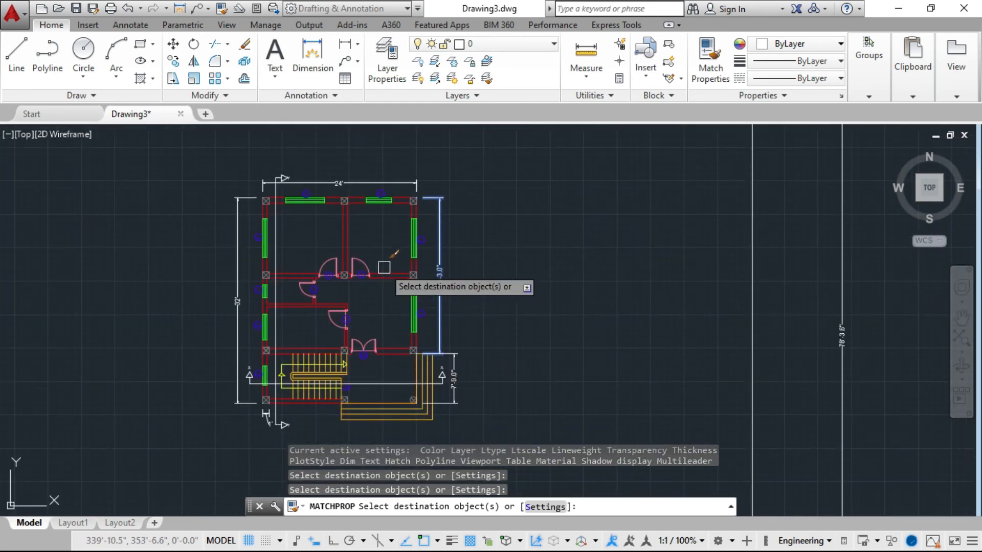
{"action": "key", "text": "Return"}
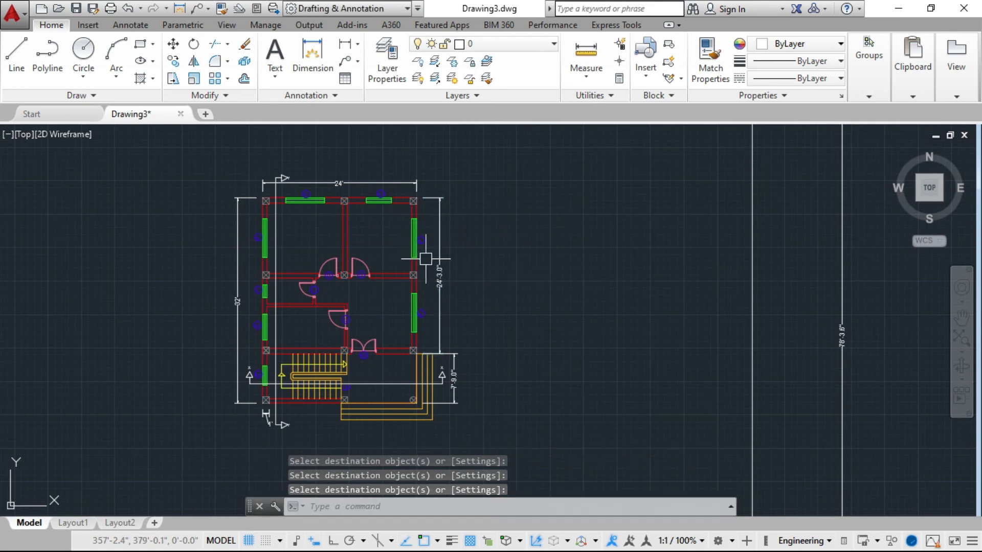
{"action": "scroll", "coordinate": [471, 285], "scroll_direction": "down", "scroll_amount": 3}
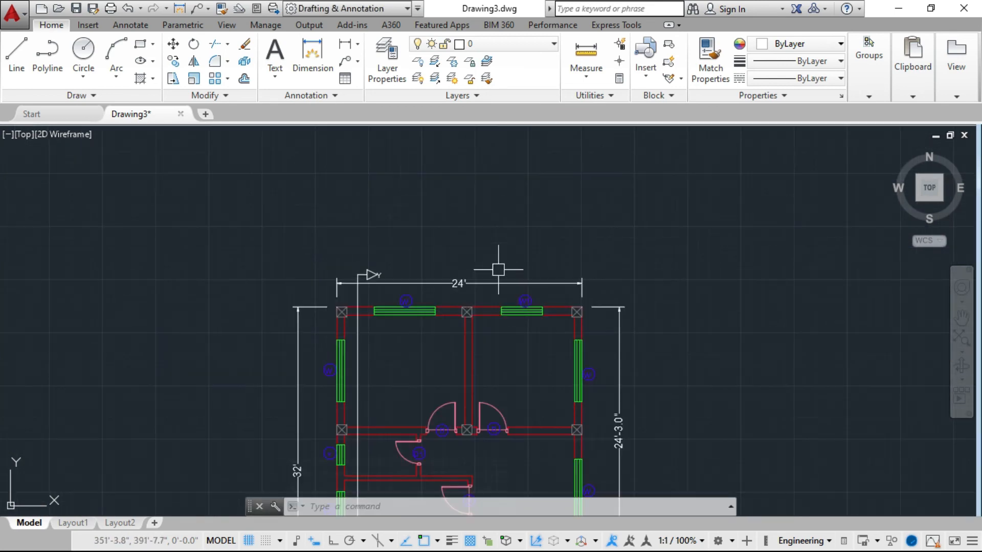
{"action": "scroll", "coordinate": [498, 271], "scroll_direction": "up", "scroll_amount": 4}
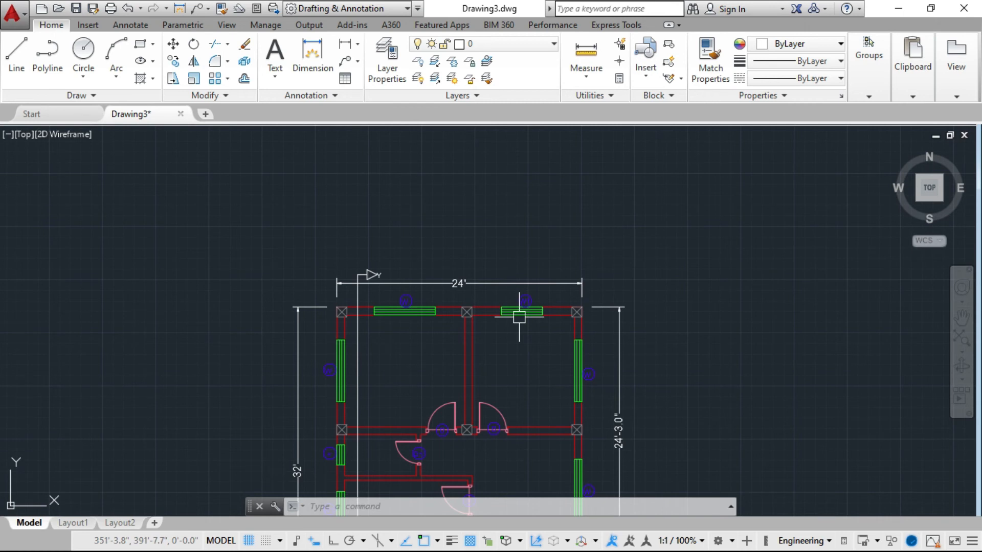
{"action": "scroll", "coordinate": [517, 319], "scroll_direction": "down", "scroll_amount": 2}
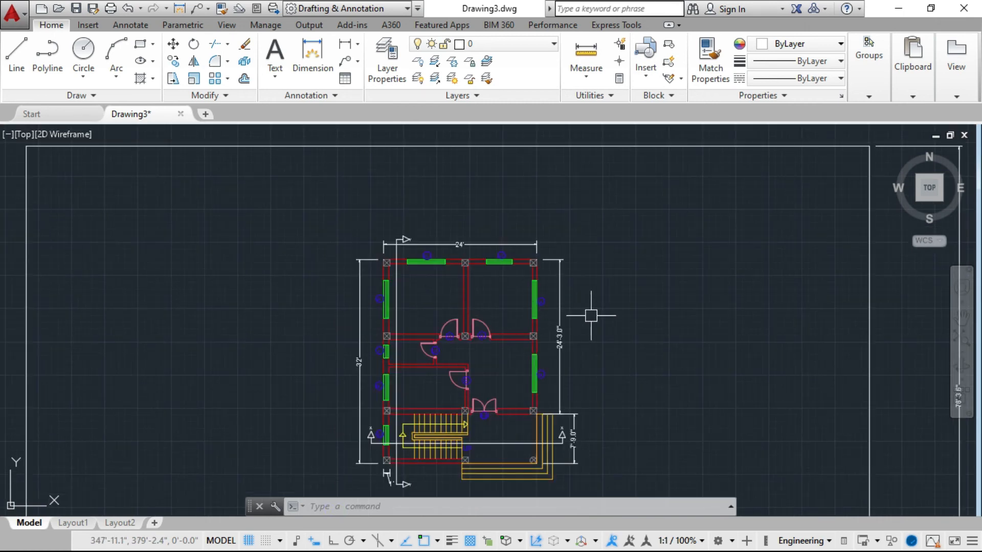